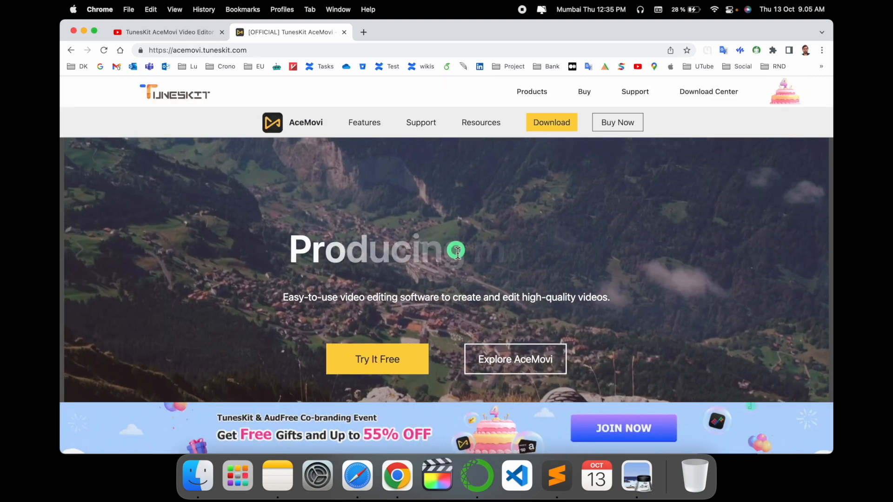
# Look over the AceMovi product page, download the free trial disk image AceMovi.dmg and open the downloaded file.
pyautogui.scroll(-2, 444, 302)
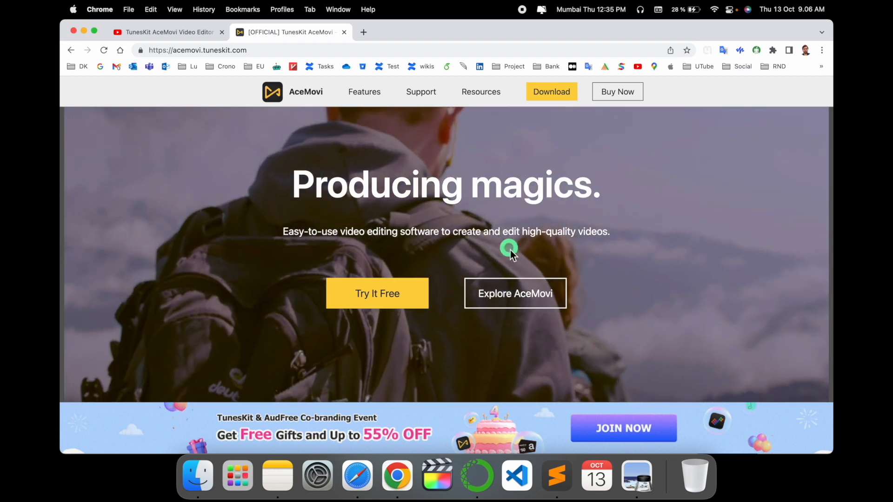
pyautogui.scroll(-13, 572, 249)
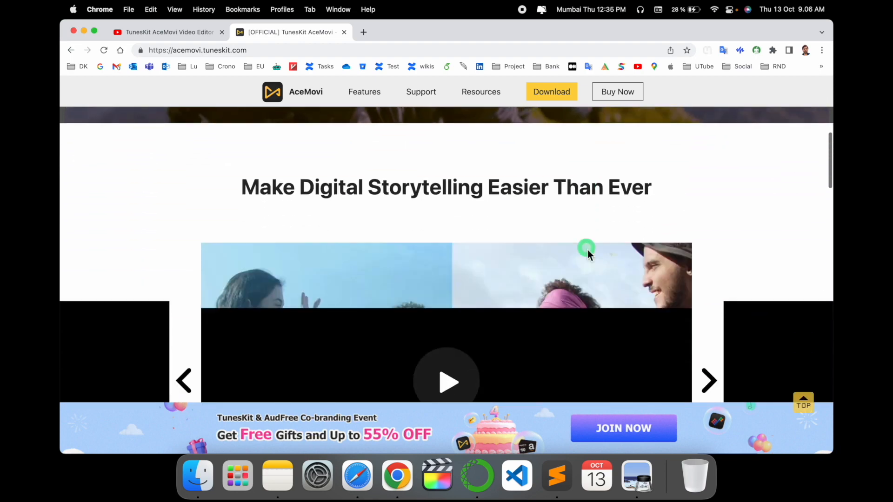
pyautogui.scroll(-8, 589, 254)
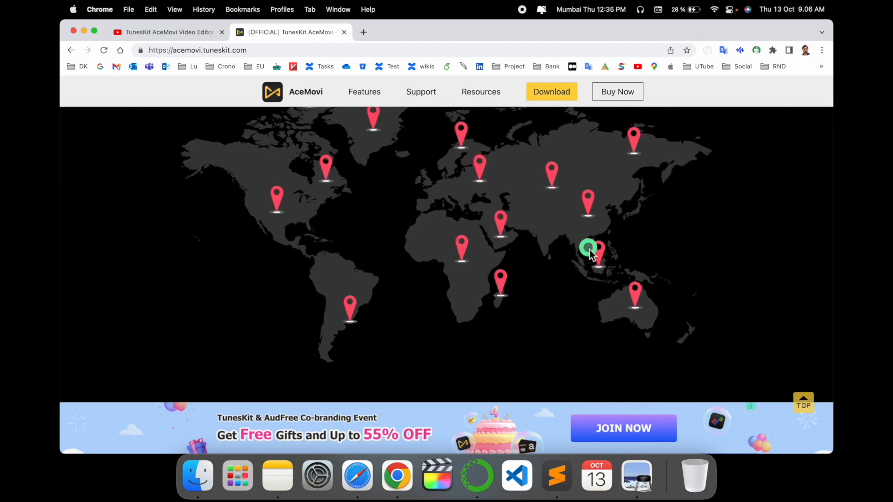
pyautogui.scroll(20, 589, 253)
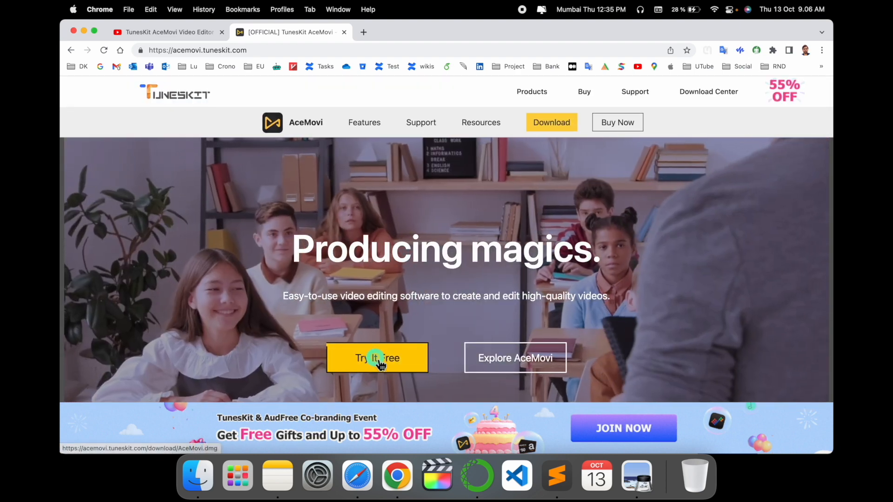
pyautogui.click(377, 359)
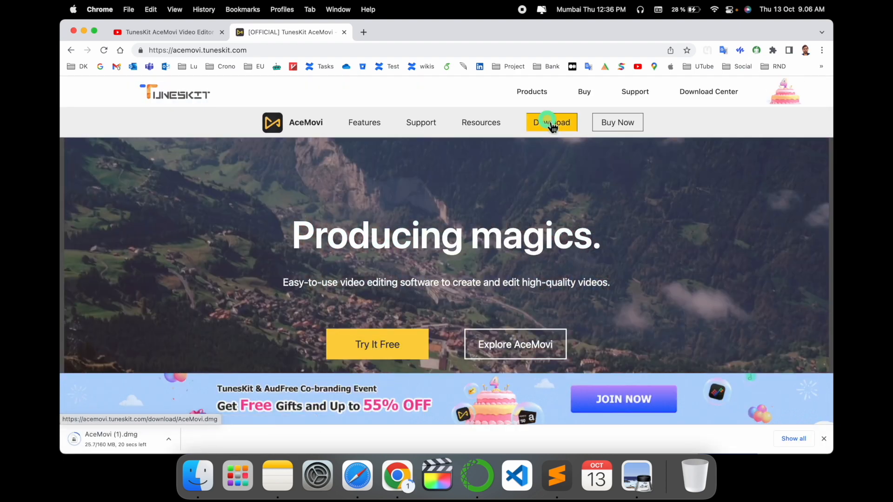
pyautogui.click(549, 122)
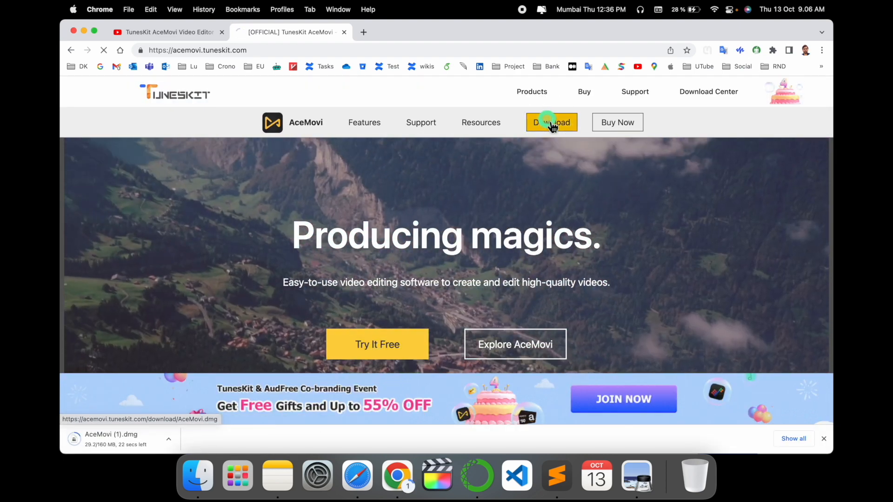
pyautogui.click(117, 441)
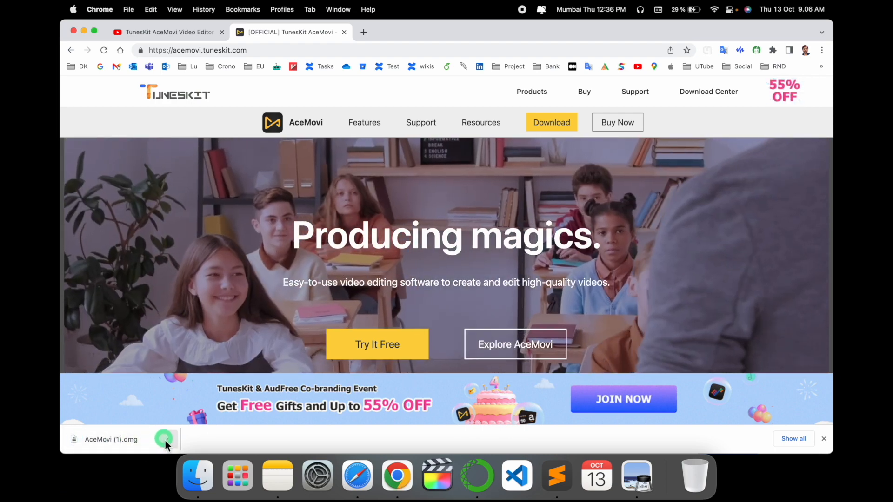
pyautogui.click(168, 439)
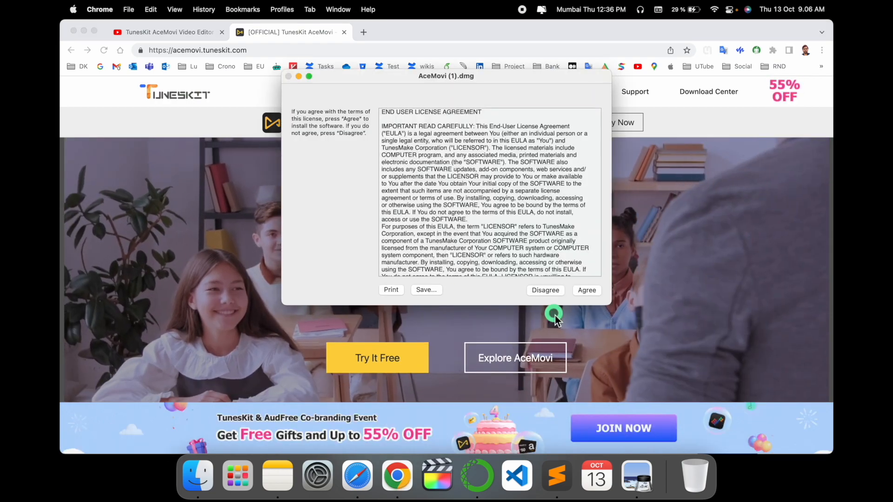
pyautogui.click(588, 290)
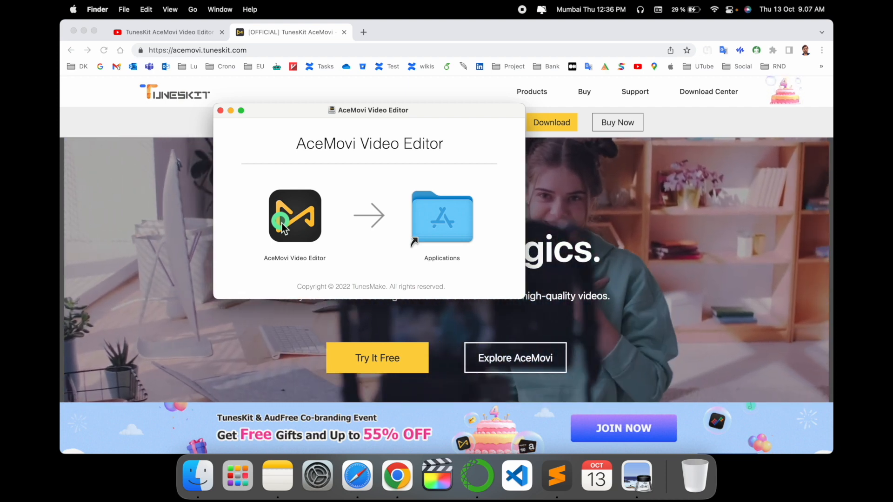
# Install AceMovi Video Editor into the Applications folder, replacing the existing copy, and leave the installer window.
pyautogui.moveTo(289, 235); pyautogui.dragTo(443, 219)
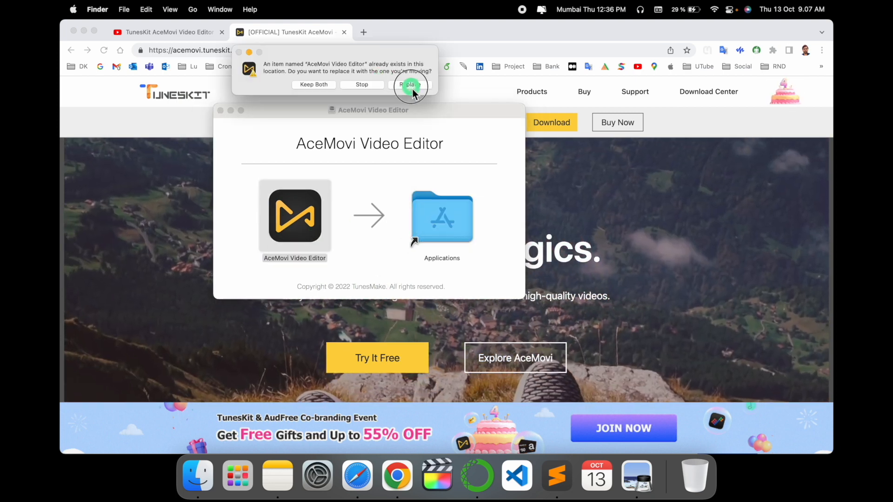
pyautogui.click(409, 84)
pyautogui.click(602, 231)
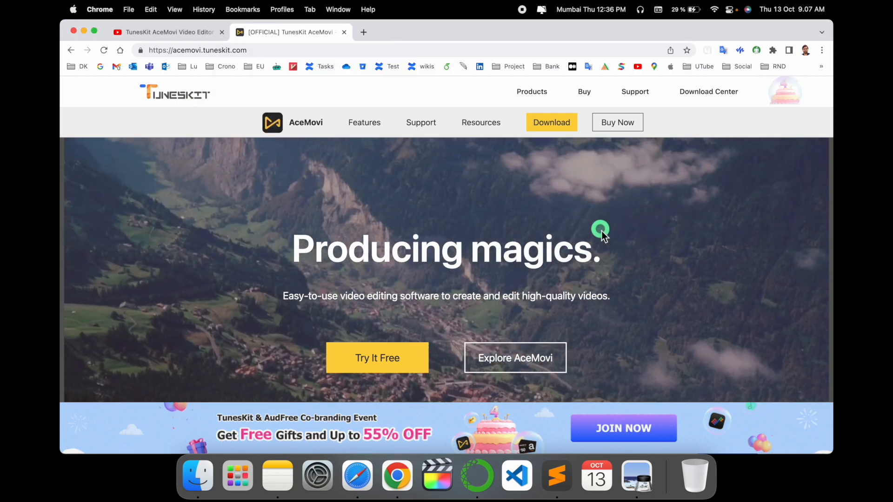
pyautogui.scroll(-15, 558, 293)
pyautogui.scroll(-5, 559, 300)
pyautogui.scroll(20, 563, 300)
pyautogui.scroll(-1, 565, 298)
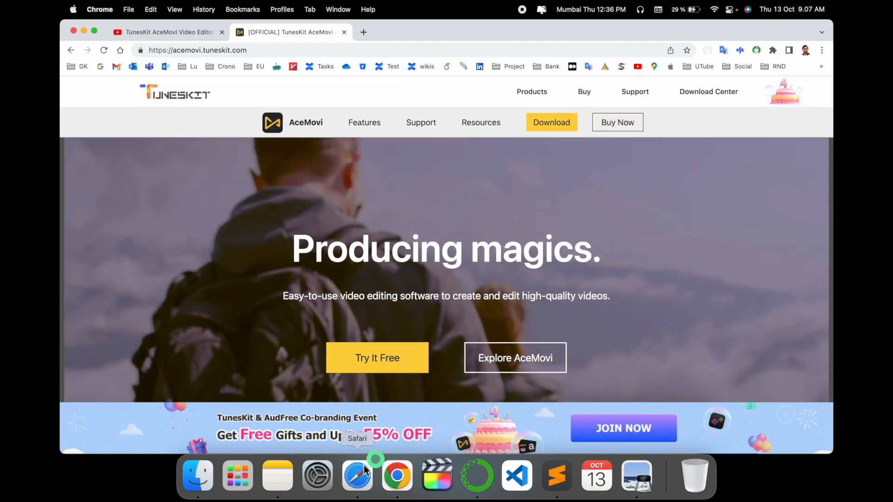
# Try to launch AceMovi Video Editor from the installed applications and shift the security alert down.
pyautogui.press('F4')
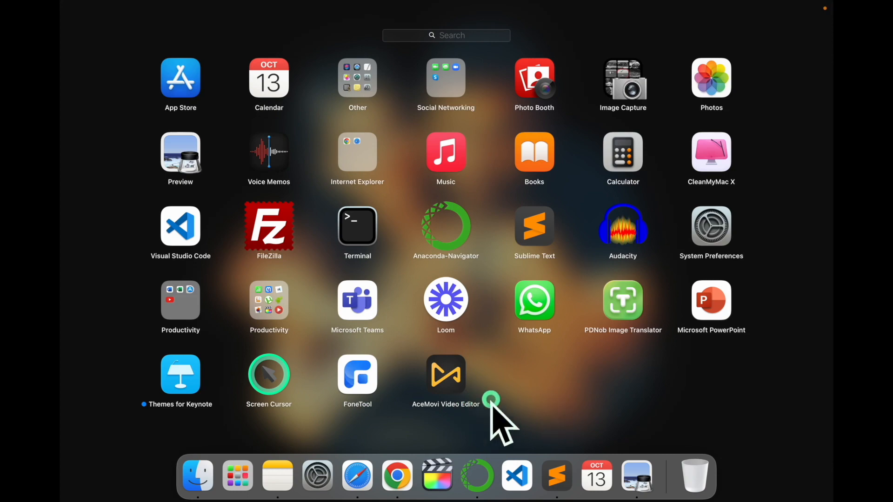
pyautogui.click(447, 378)
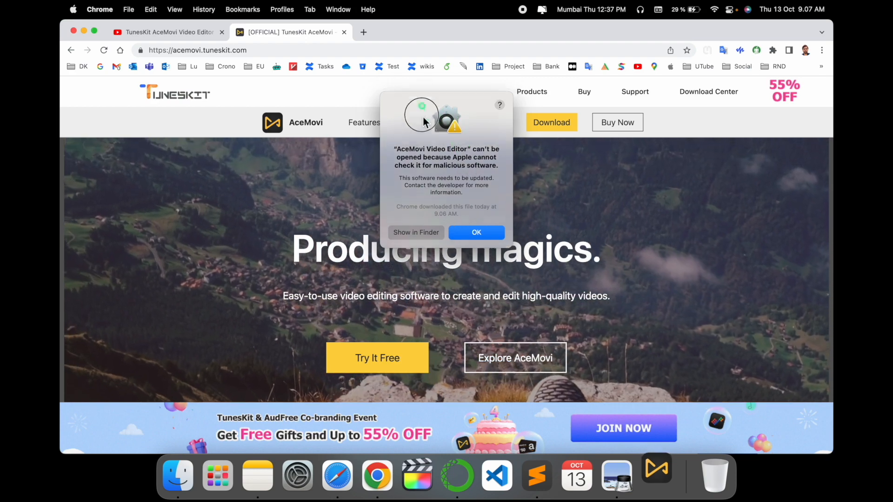
pyautogui.moveTo(457, 131); pyautogui.dragTo(456, 169)
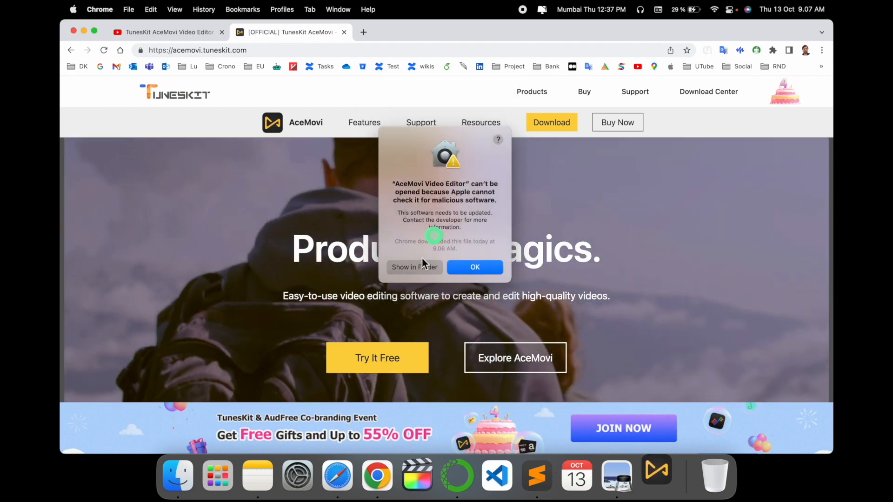
# Switch to System Preferences, move the security alert aside, open the Security & Privacy settings and unlock them for changes.
pyautogui.click(296, 484)
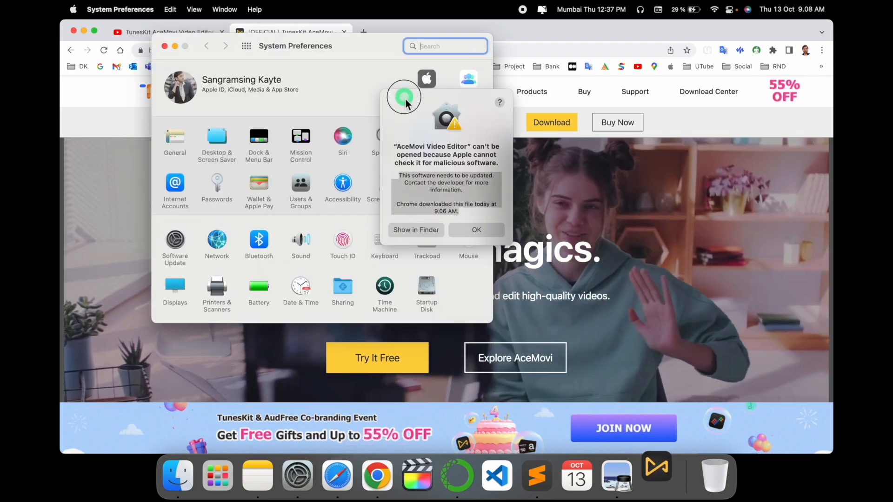
pyautogui.moveTo(405, 99); pyautogui.dragTo(595, 122)
pyautogui.click(468, 191)
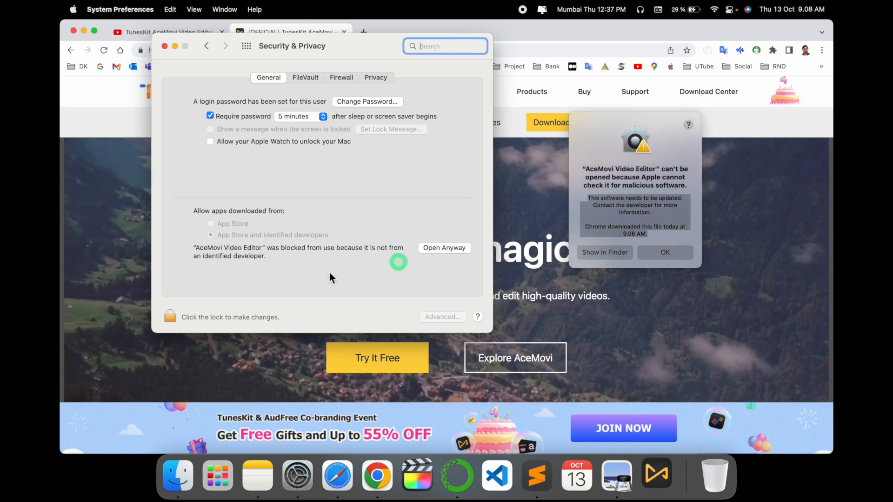
pyautogui.click(170, 318)
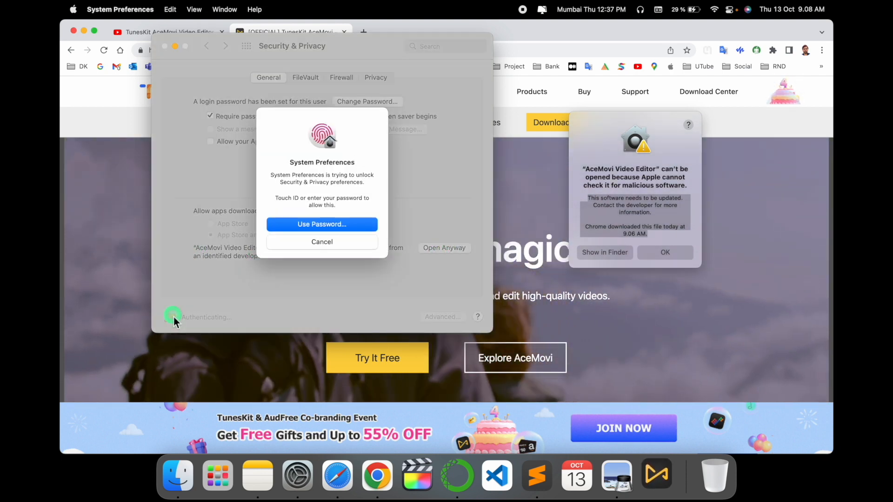
# Dismiss the security alert and allow the blocked AceMovi Video Editor to open anyway, confirming the launch.
pyautogui.click(666, 252)
pyautogui.click(445, 249)
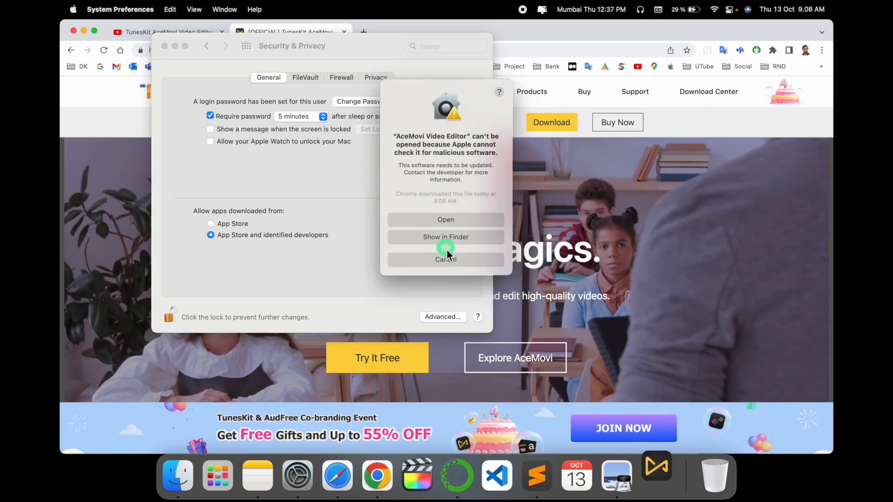
pyautogui.click(452, 221)
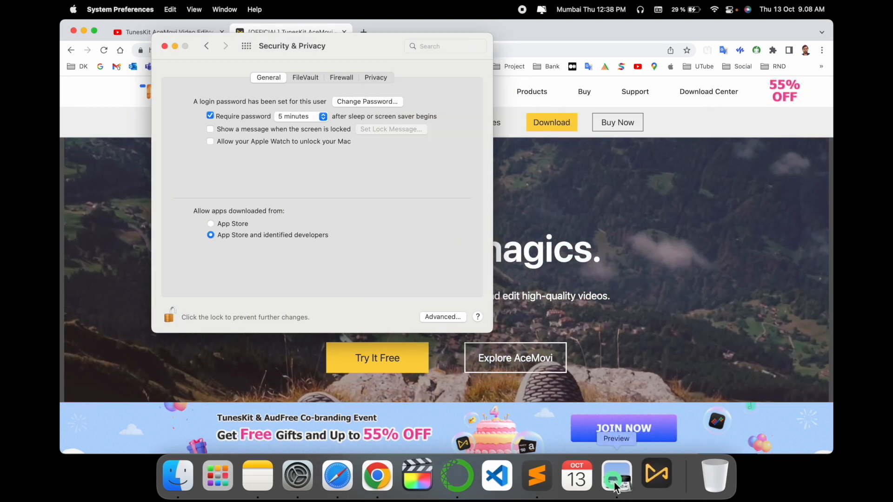
# Quit Preview and close the Security & Privacy window.
pyautogui.rightClick(617, 475)
pyautogui.click(624, 437)
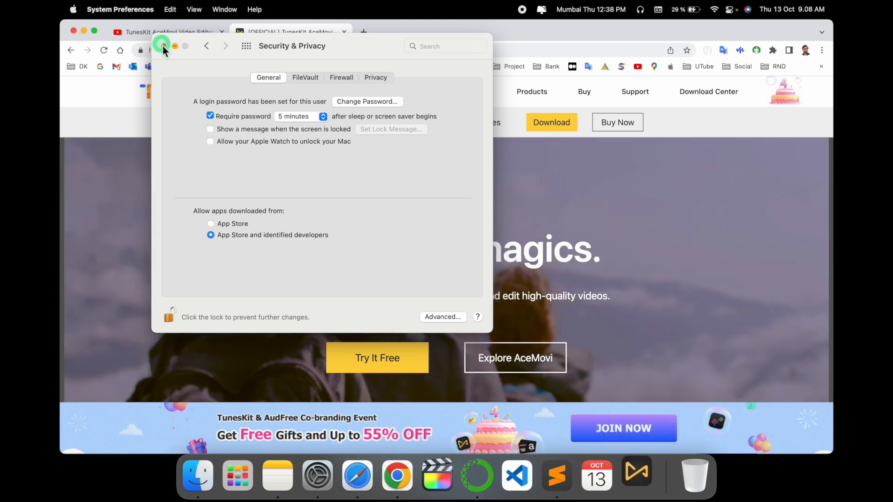
pyautogui.click(165, 46)
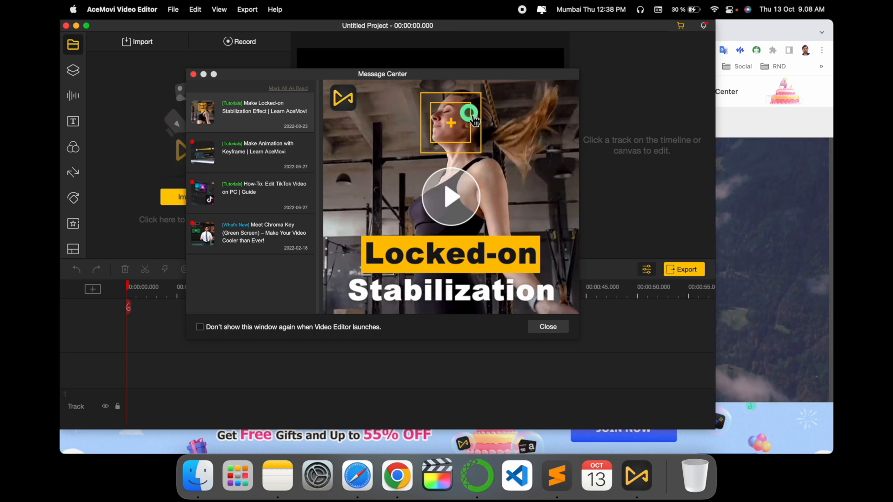
# Close AceMovi's Message Center and maximize the untitled project's window.
pyautogui.click(193, 74)
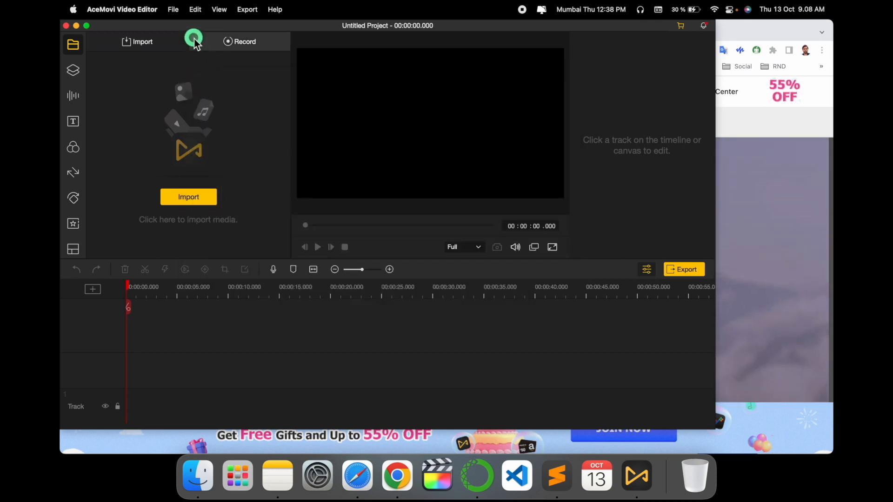
pyautogui.moveTo(188, 25); pyautogui.dragTo(213, 31)
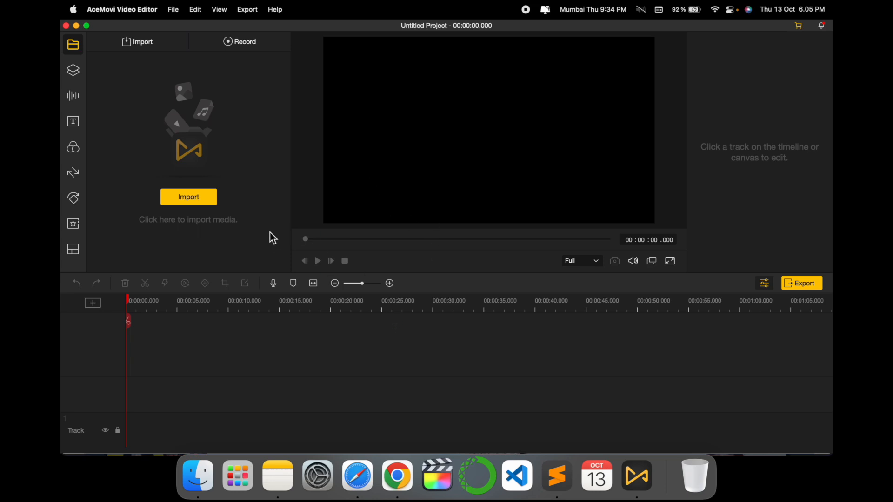
# Import End video.mp4 from the YouTube folder and Positive Fuse - French Fuse.mp3 from its Songs subfolder into the media library.
pyautogui.click(195, 202)
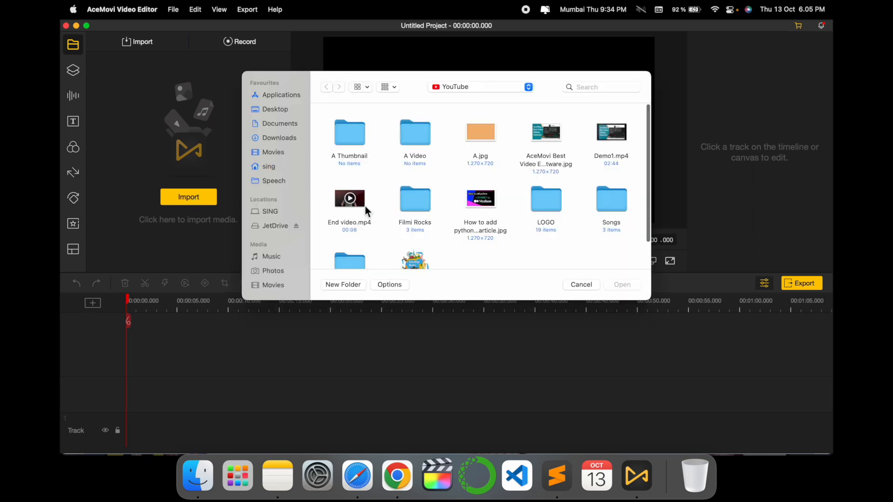
pyautogui.doubleClick(365, 207)
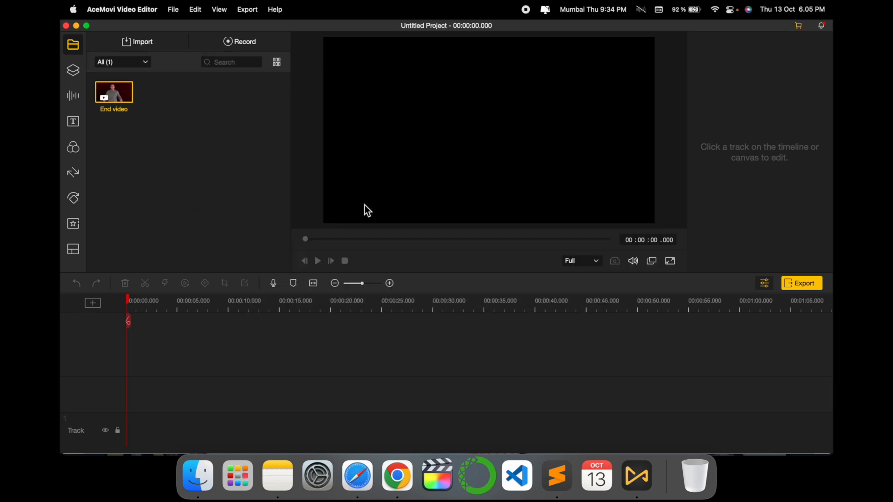
pyautogui.click(189, 196)
pyautogui.click(198, 475)
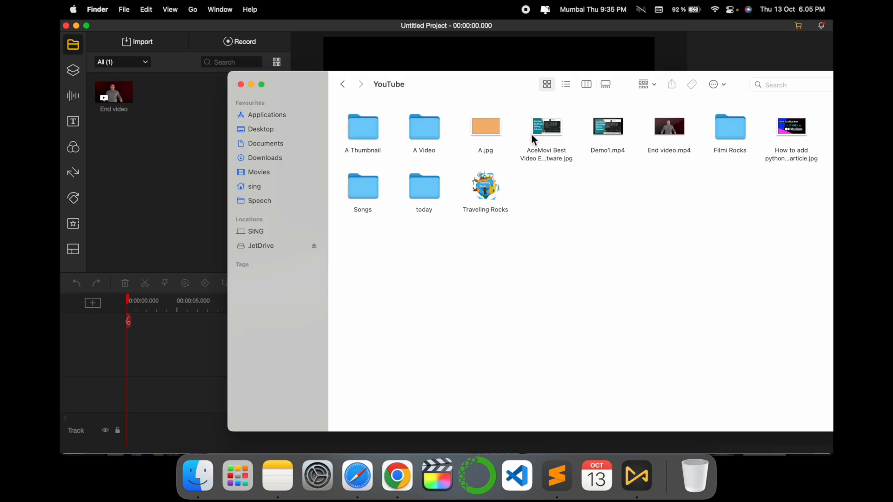
pyautogui.doubleClick(364, 189)
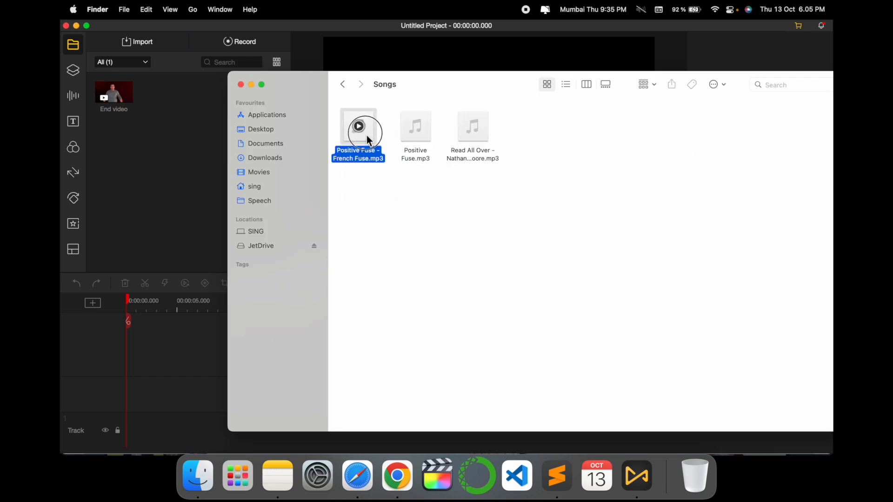
pyautogui.moveTo(133, 187); pyautogui.dragTo(135, 186)
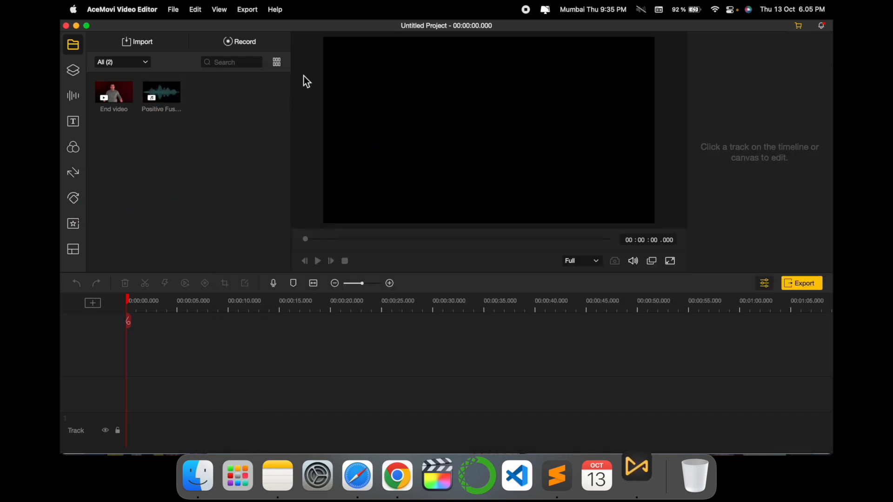
# Add the Positive Fuse audio and the End video clip to the timeline, keeping the project settings of 1280*720, 25.00 fps.
pyautogui.moveTo(164, 100)
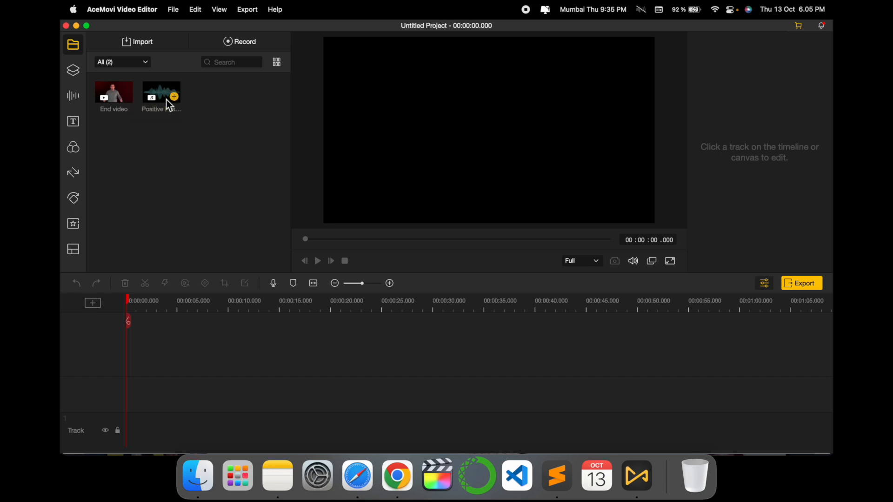
pyautogui.click(174, 97)
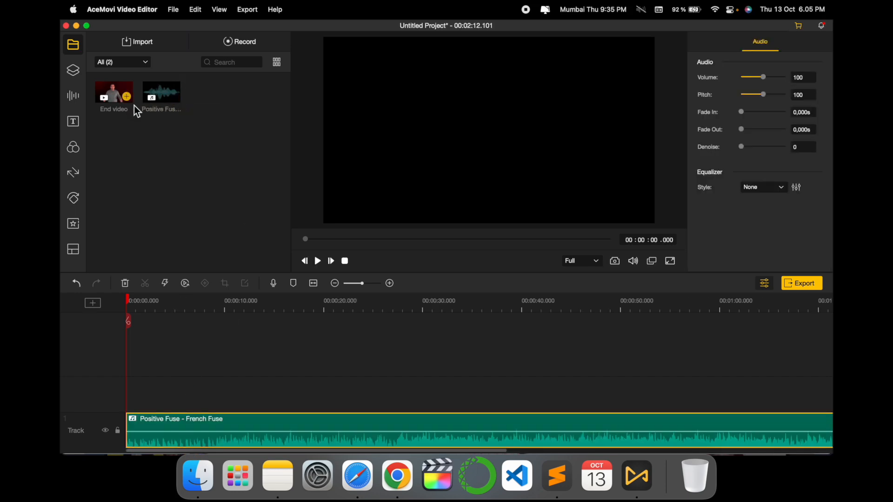
pyautogui.click(127, 96)
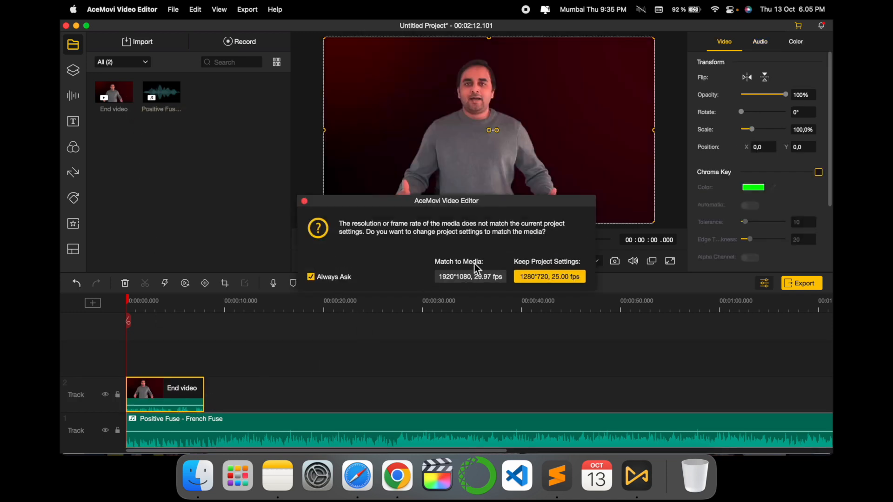
pyautogui.click(558, 278)
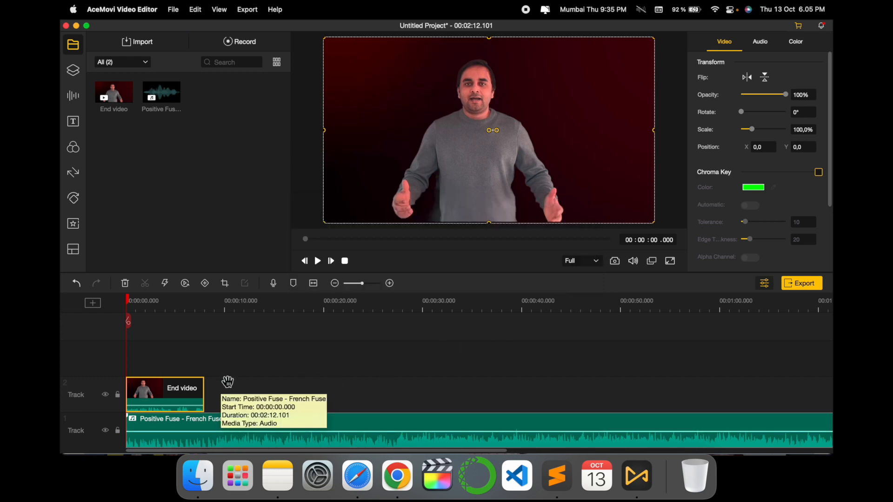
# Select the End video clip and the Positive Fuse audio clip on the timeline in turn to view their properties.
pyautogui.moveTo(172, 392); pyautogui.dragTo(163, 392)
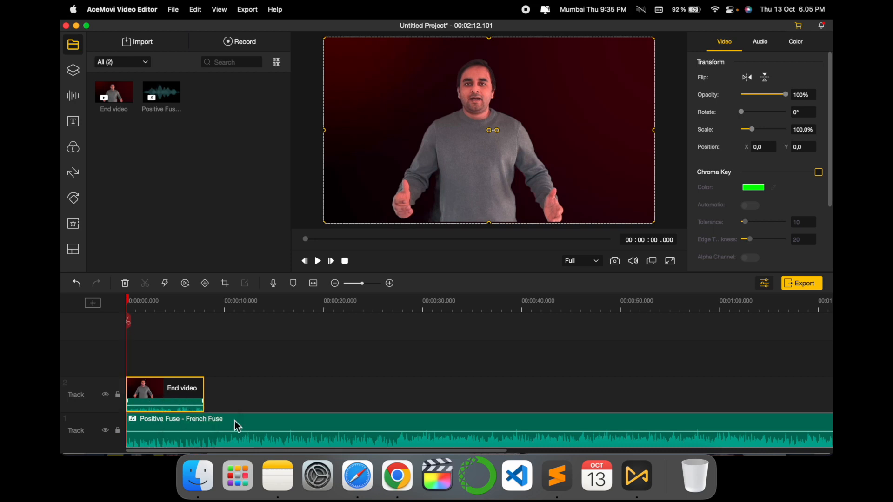
pyautogui.click(246, 437)
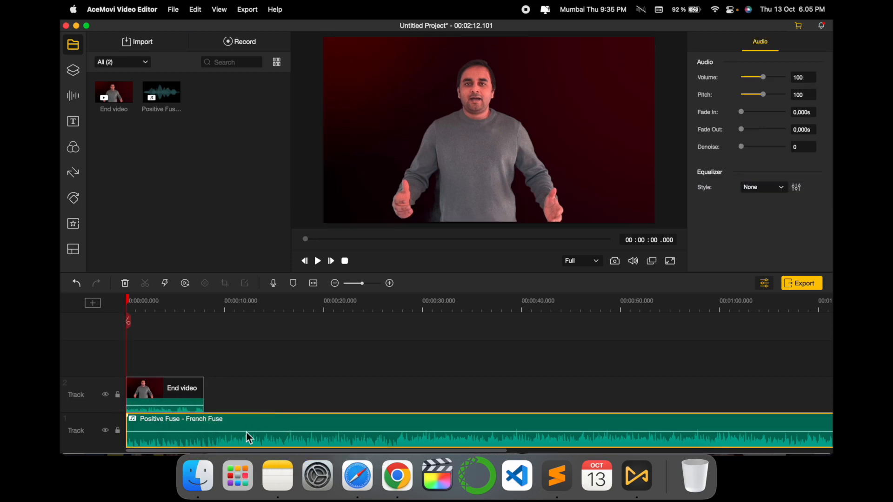
pyautogui.click(198, 395)
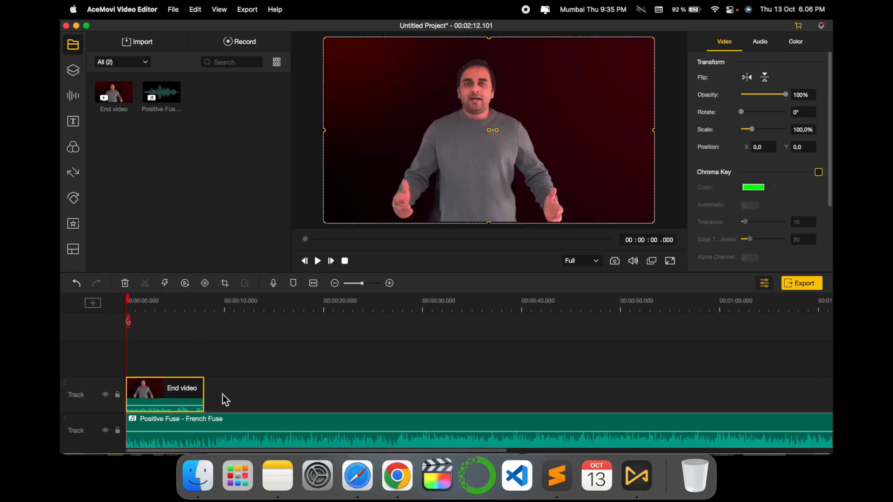
pyautogui.click(216, 400)
pyautogui.click(211, 422)
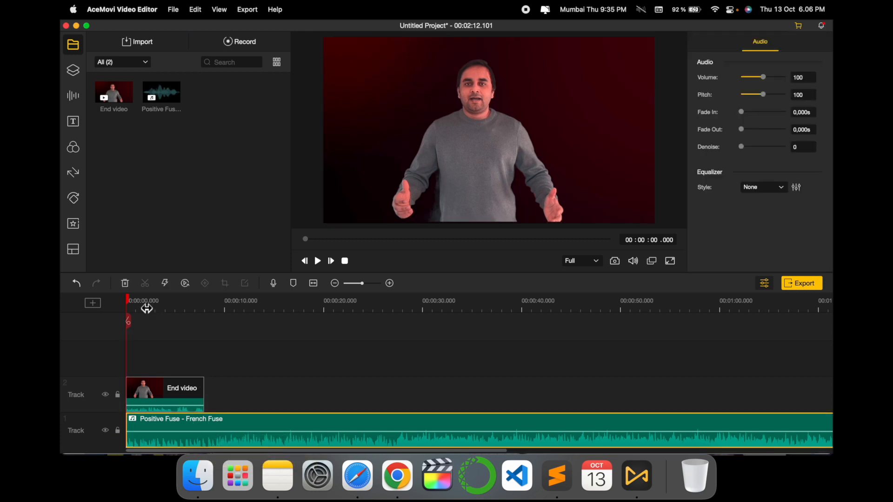
# Split the Positive Fuse audio at the end of the End video clip and delete the part after the cut.
pyautogui.moveTo(127, 325); pyautogui.dragTo(208, 304)
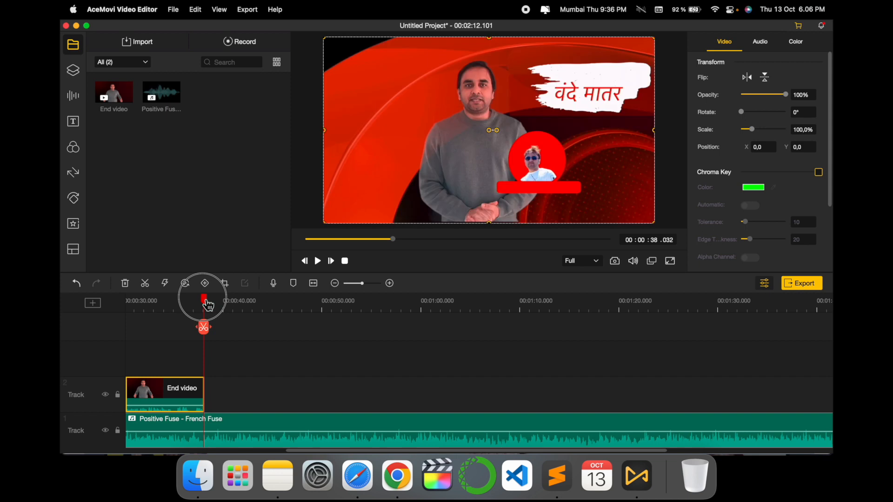
pyautogui.click(206, 423)
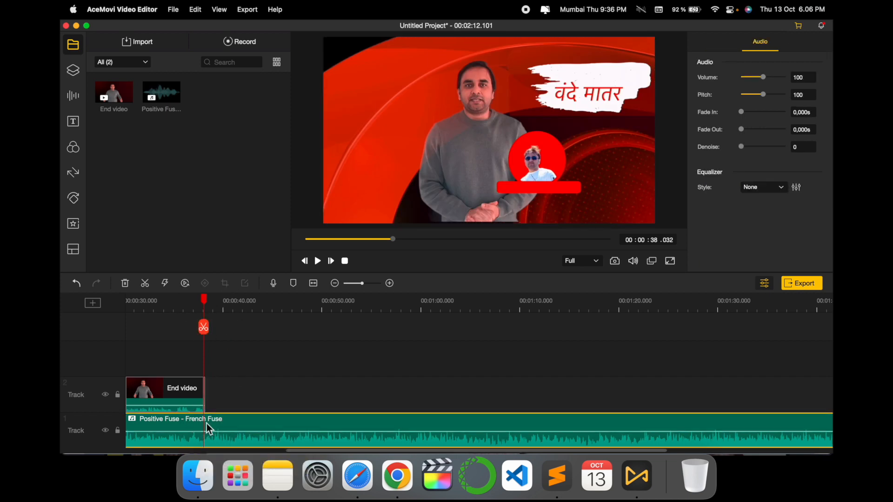
pyautogui.click(204, 328)
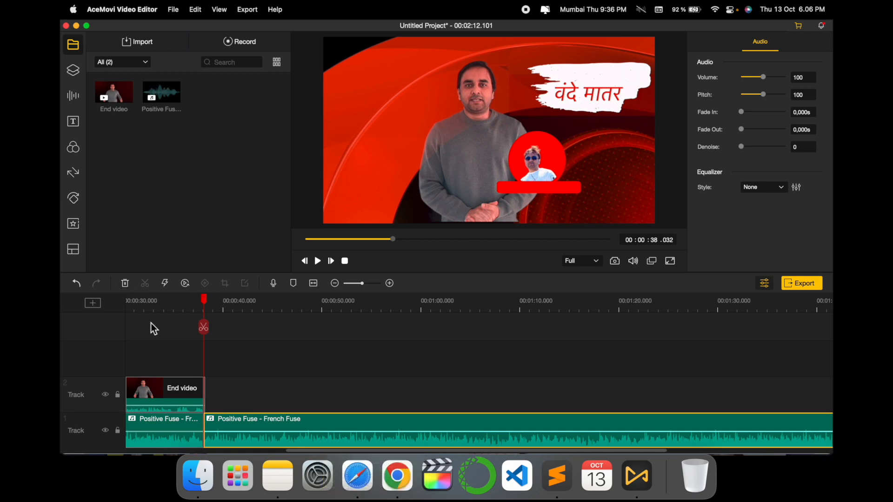
pyautogui.click(124, 284)
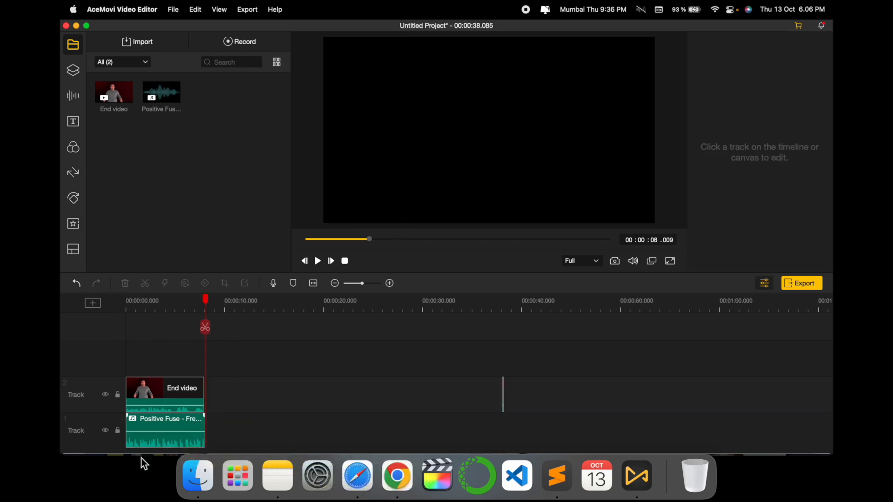
# Lower the volume of the Positive Fuse audio clip to 80.
pyautogui.click(145, 439)
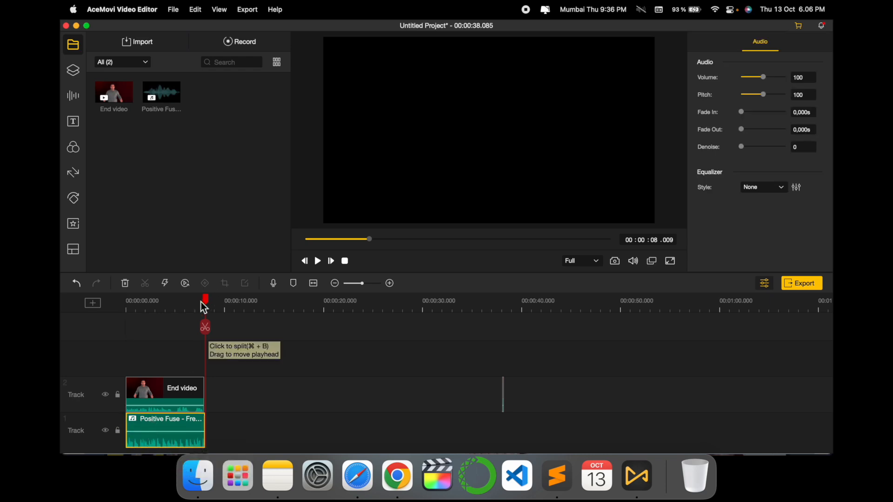
pyautogui.moveTo(165, 432); pyautogui.dragTo(163, 433)
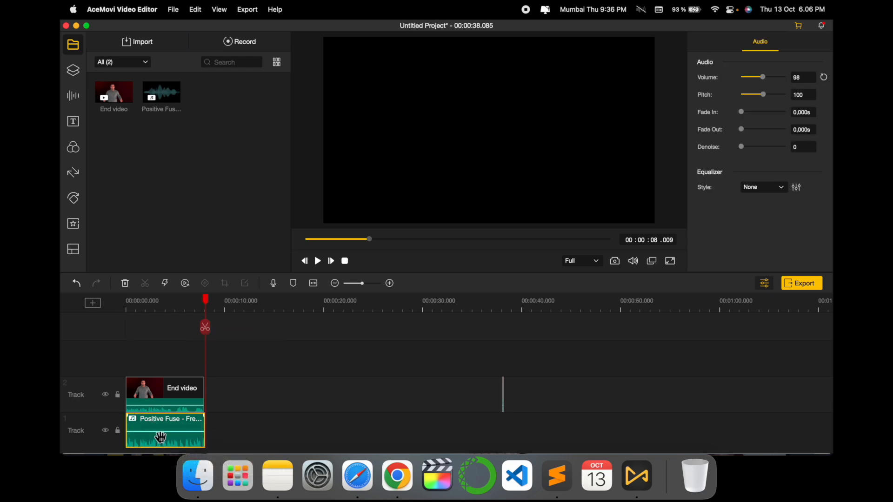
pyautogui.moveTo(157, 454); pyautogui.dragTo(158, 429)
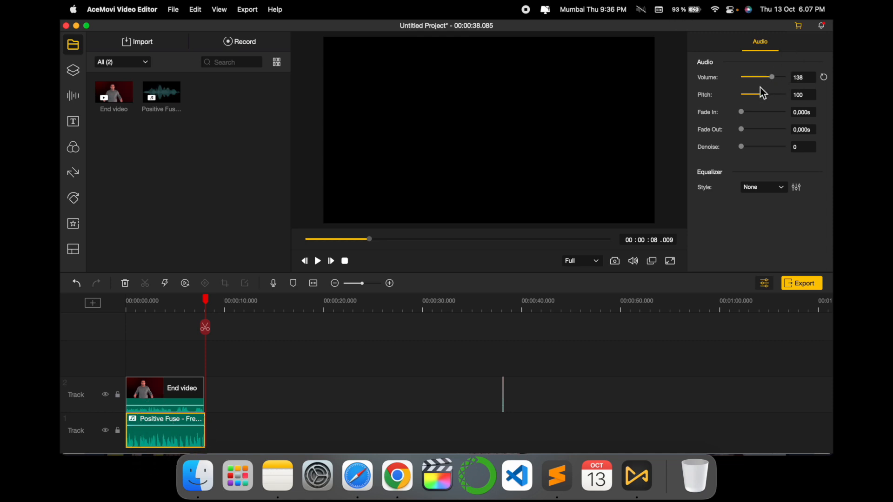
pyautogui.moveTo(774, 77)
pyautogui.mouseDown()
pyautogui.moveTo(744, 80)
pyautogui.moveTo(764, 78)
pyautogui.mouseUp()
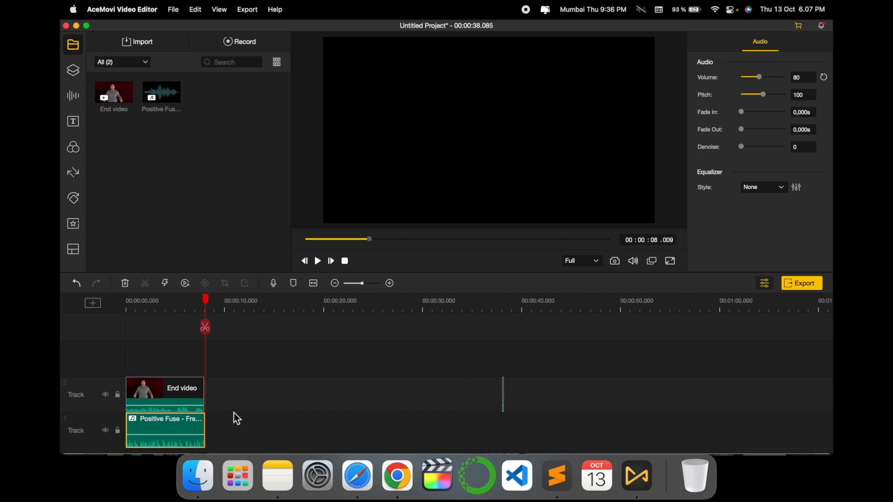
# Add the WOW! sticker on a new track above the End video clip, starting at 00:00:01.705.
pyautogui.moveTo(207, 307); pyautogui.dragTo(148, 311)
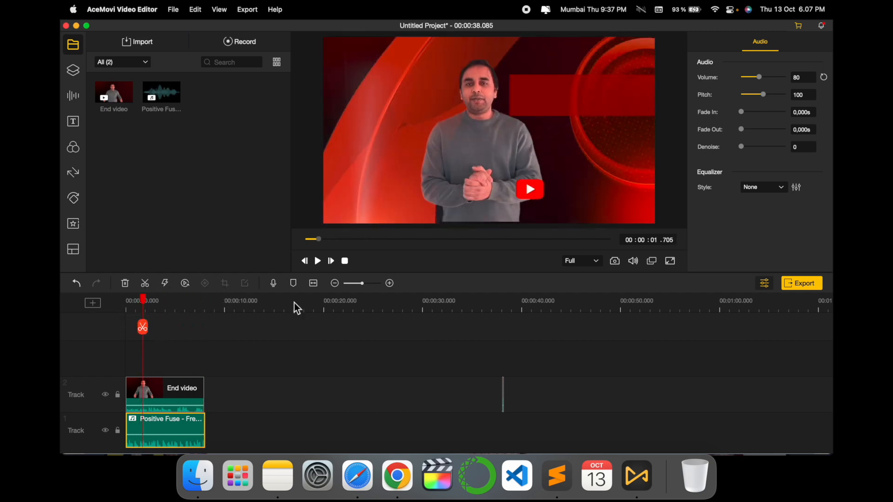
pyautogui.click(73, 70)
pyautogui.scroll(-3, 179, 181)
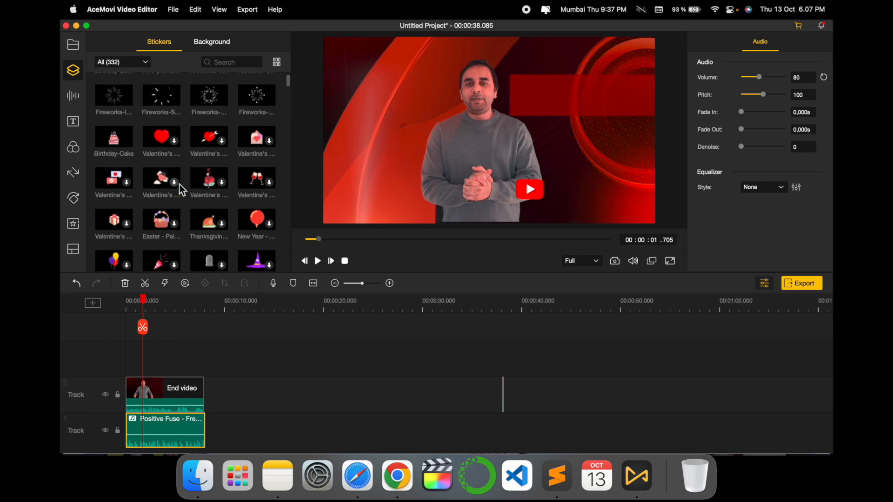
pyautogui.click(209, 42)
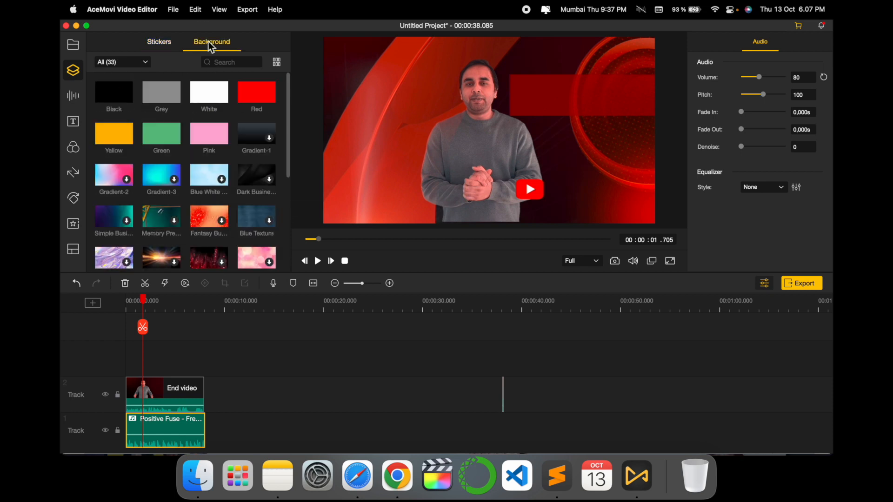
pyautogui.scroll(-3, 219, 156)
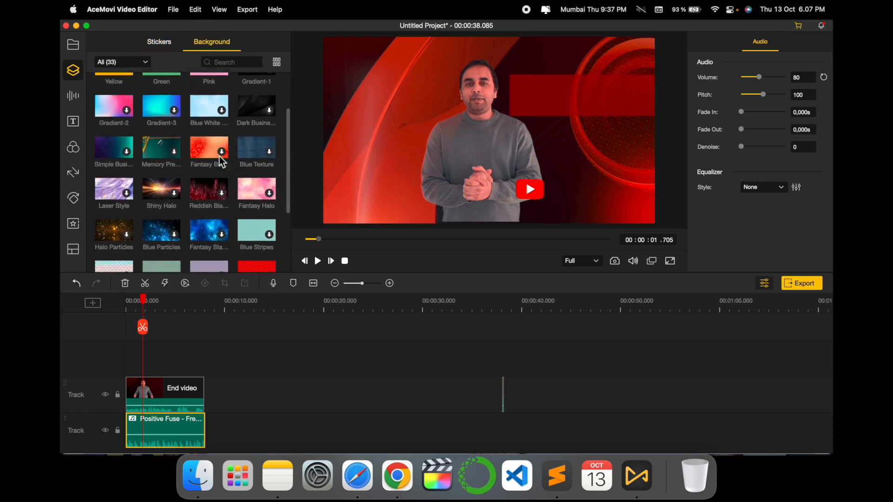
pyautogui.click(158, 42)
pyautogui.scroll(-5, 212, 152)
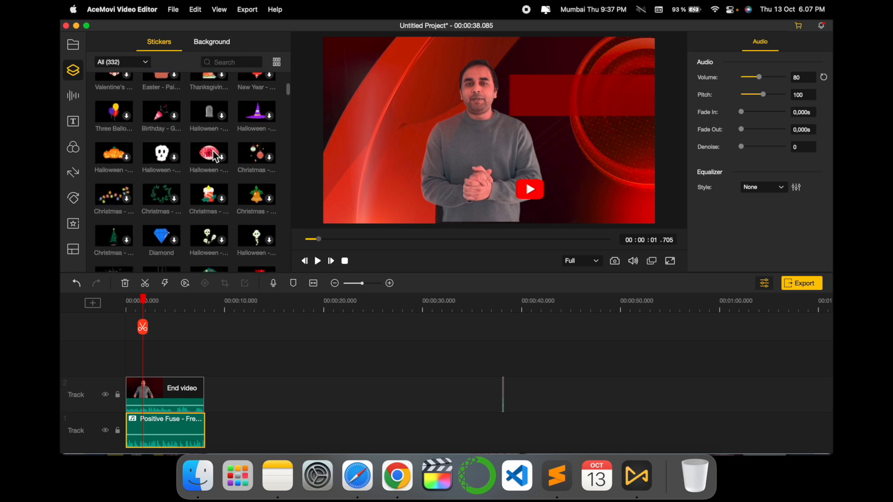
pyautogui.scroll(-3, 210, 151)
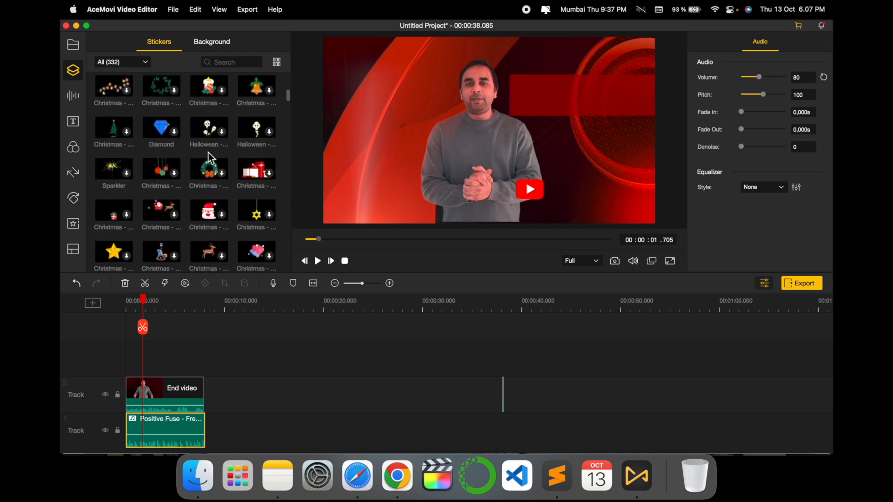
pyautogui.scroll(-5, 180, 261)
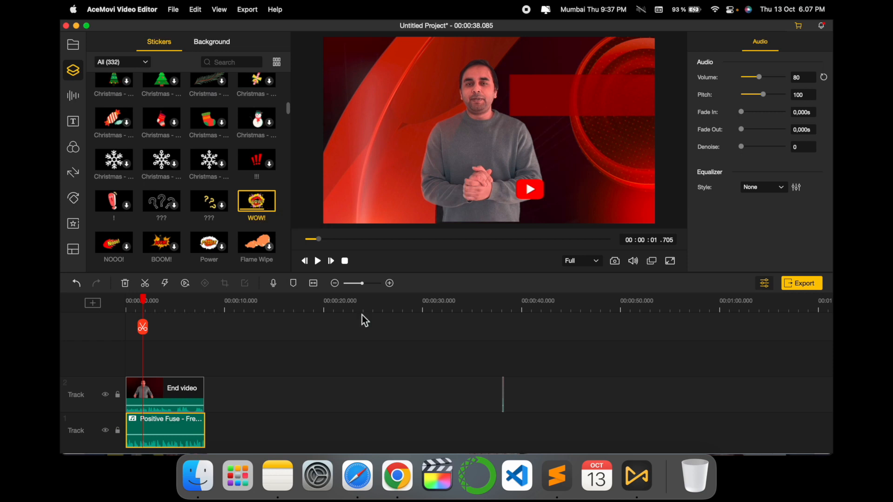
pyautogui.click(270, 205)
pyautogui.moveTo(160, 370); pyautogui.dragTo(194, 362)
pyautogui.moveTo(201, 369); pyautogui.dragTo(161, 372)
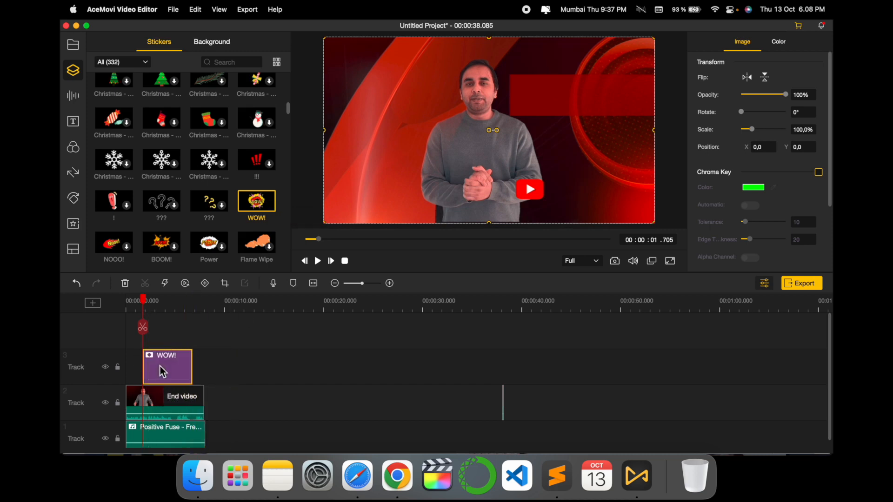
# Scale the WOW! sticker to 60.2% and place it beside the presenter's head at X -330.2, Y -143.1.
pyautogui.click(317, 261)
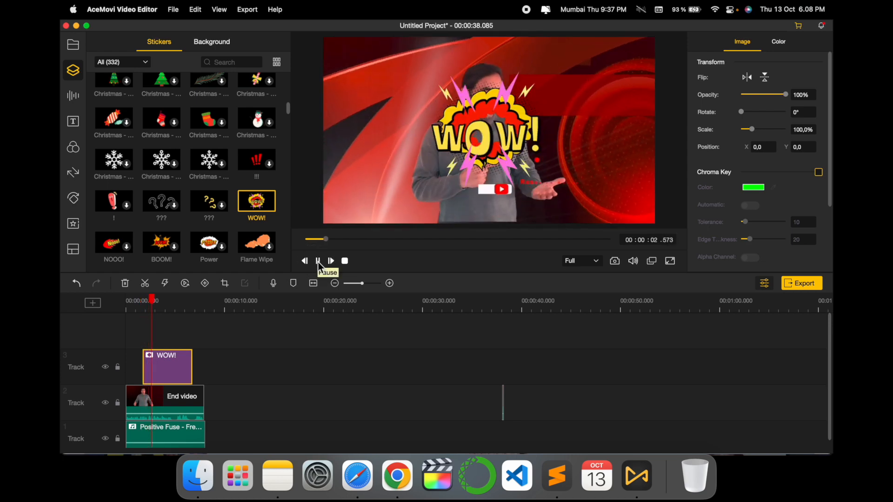
pyautogui.click(318, 261)
pyautogui.moveTo(475, 108); pyautogui.dragTo(558, 88)
pyautogui.moveTo(414, 199); pyautogui.dragTo(455, 144)
pyautogui.moveTo(560, 98); pyautogui.dragTo(405, 102)
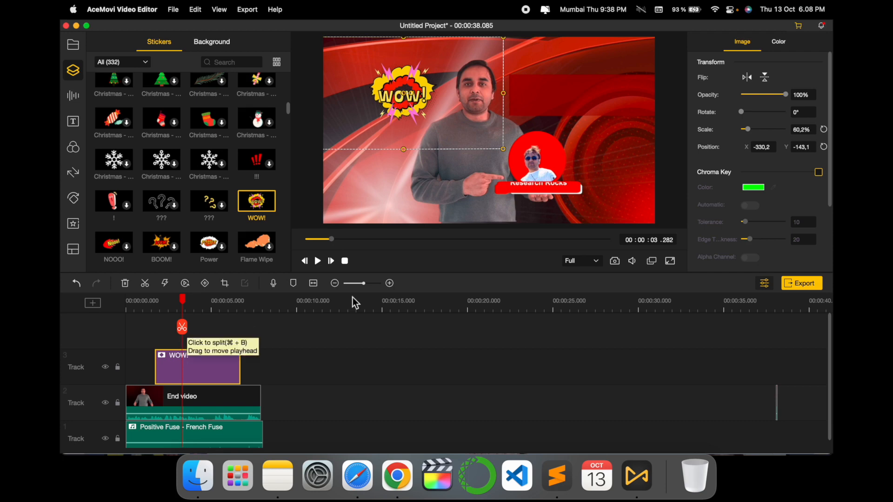
# Play back the section of the timeline containing the resized WOW! sticker to check how it looks.
pyautogui.click(318, 261)
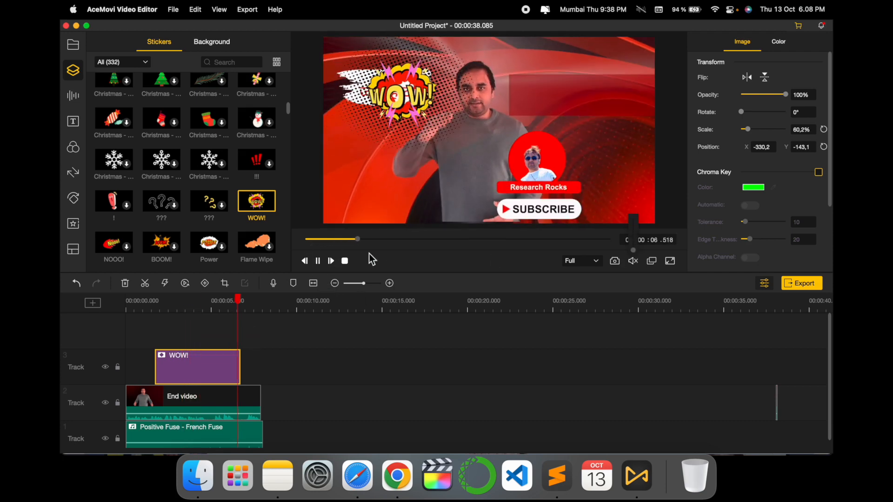
pyautogui.click(145, 309)
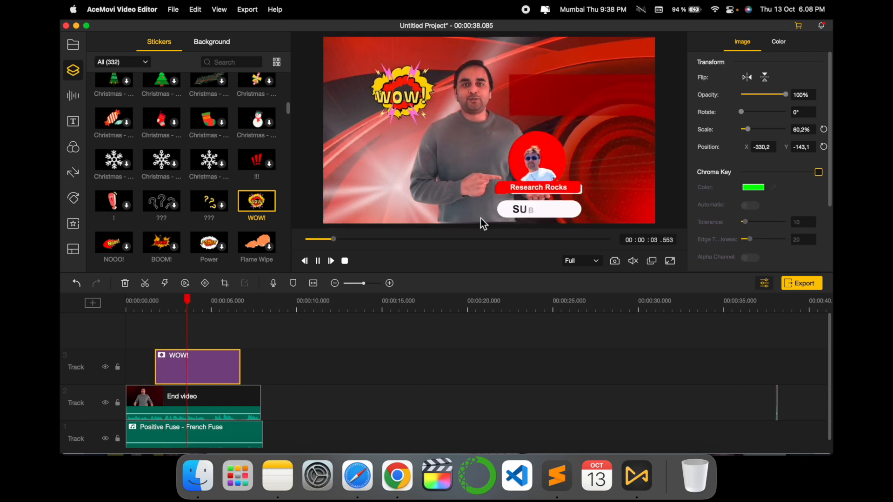
pyautogui.press('space')
pyautogui.scroll(-5, 237, 207)
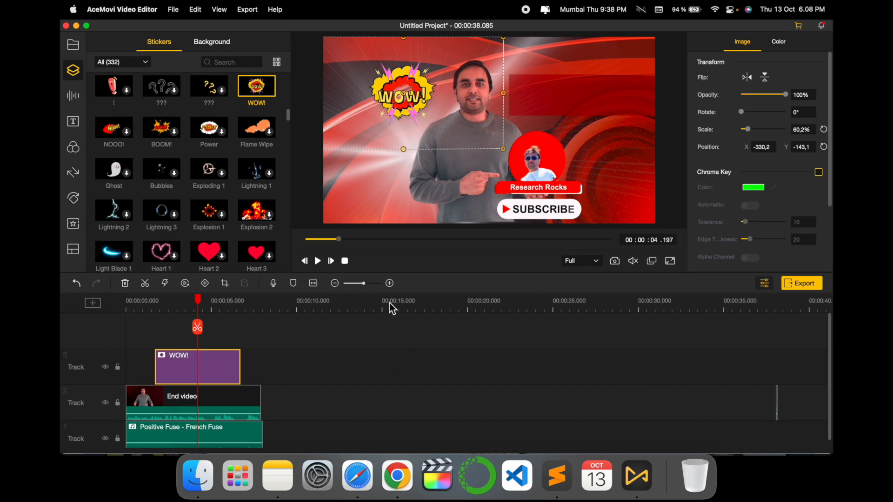
# Raise the End video clip's audio level and split the clip at 00:00:04.627 and 00:00:05.198.
pyautogui.scroll(-1, 177, 406)
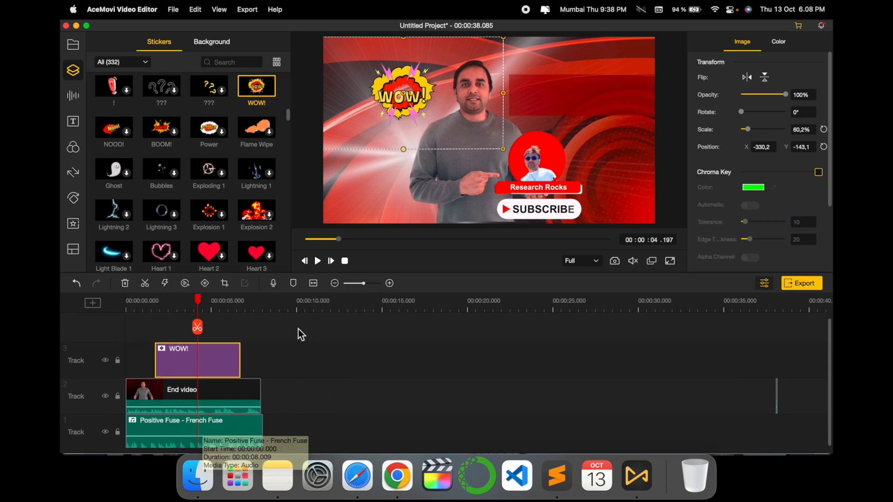
pyautogui.click(390, 283)
pyautogui.click(389, 284)
pyautogui.click(389, 283)
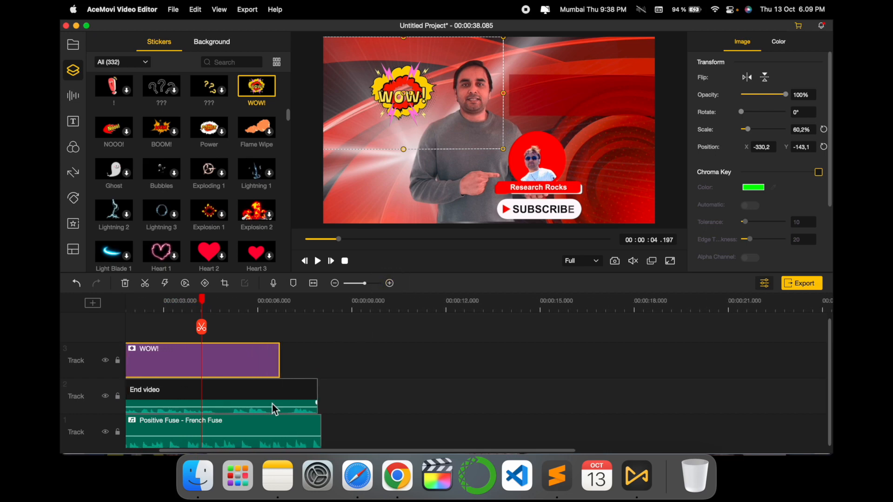
pyautogui.moveTo(202, 300); pyautogui.dragTo(215, 302)
pyautogui.moveTo(227, 409); pyautogui.dragTo(233, 404)
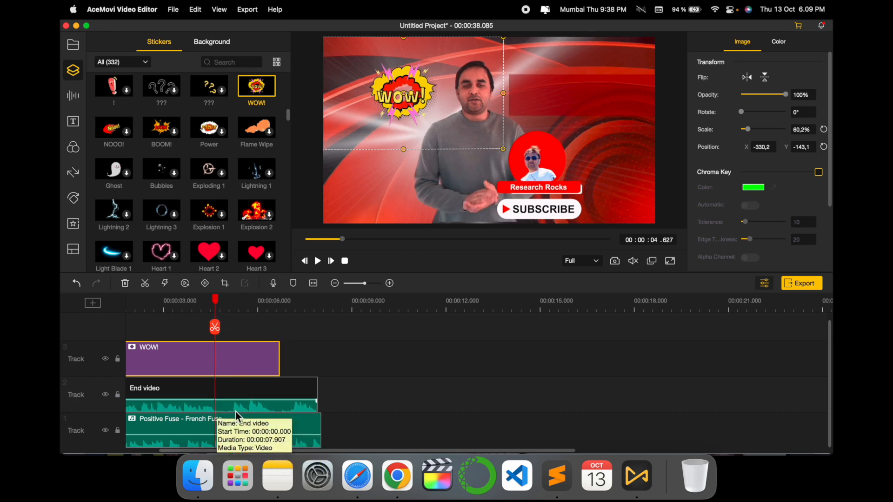
pyautogui.click(220, 406)
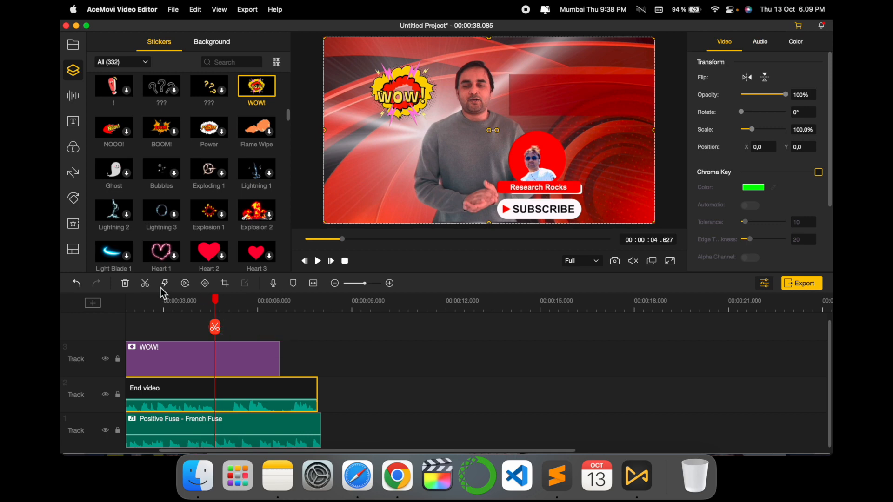
pyautogui.click(145, 284)
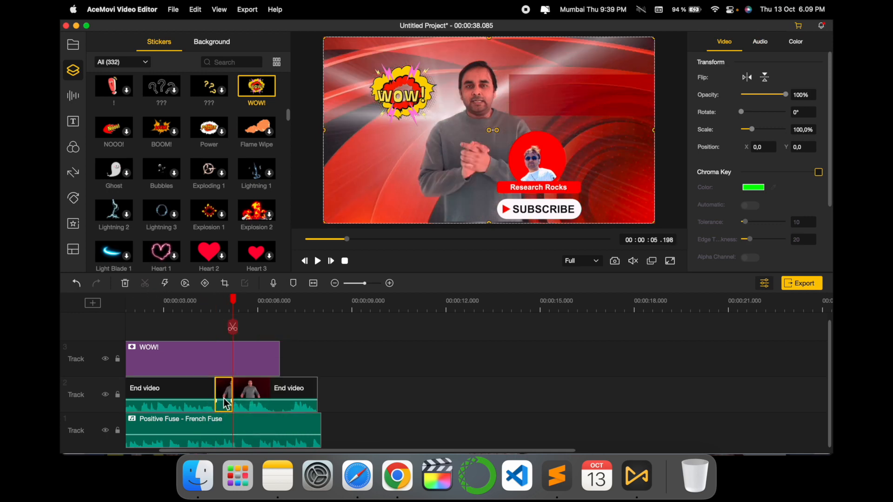
# Shorten the WOW! sticker to about 1.3 seconds and align its start with the End video cut at 00:00:04.627.
pyautogui.click(214, 371)
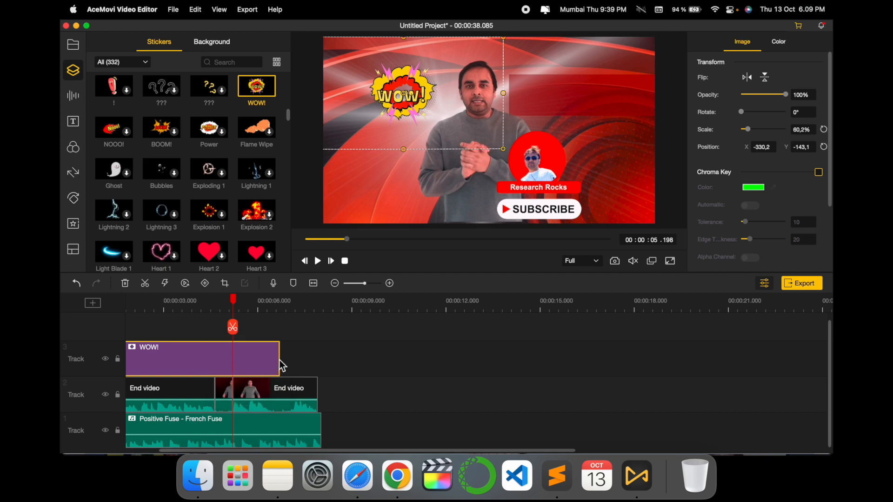
pyautogui.moveTo(280, 364); pyautogui.dragTo(158, 367)
pyautogui.click(247, 358)
pyautogui.moveTo(247, 359); pyautogui.dragTo(235, 361)
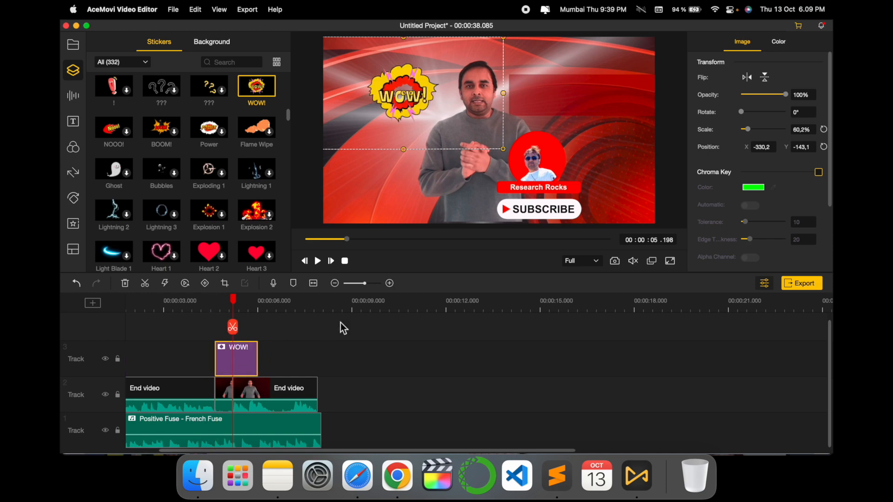
# Browse the Background Music library for available tracks.
pyautogui.click(75, 96)
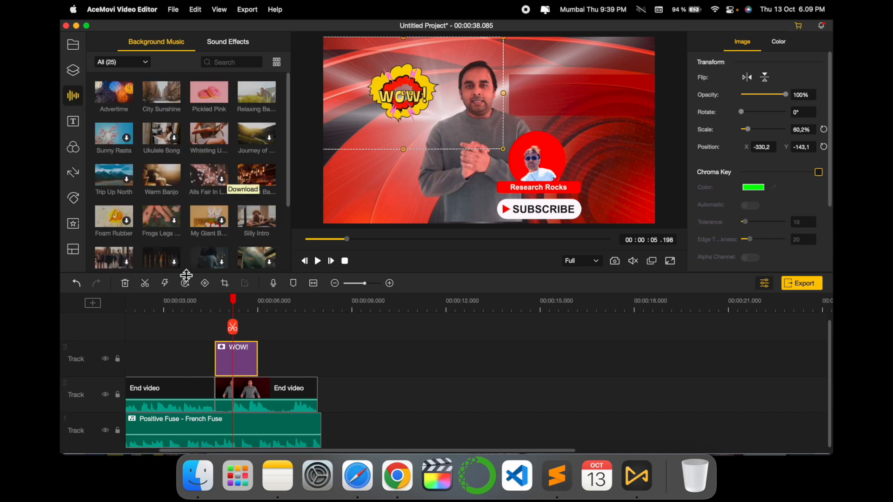
pyautogui.scroll(-1, 192, 184)
pyautogui.scroll(-5, 189, 180)
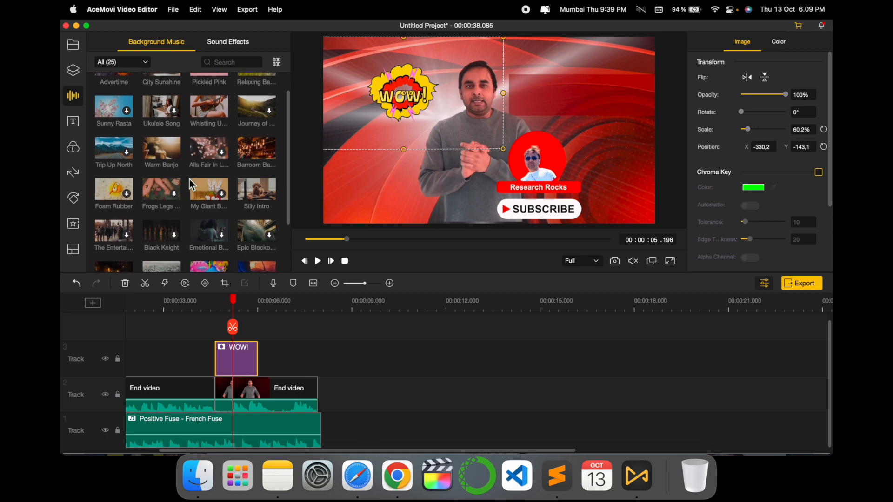
# Move the WOW! sticker about 0.8 seconds later on its track, past the playhead, and deselect it.
pyautogui.hscroll(4, 216, 407)
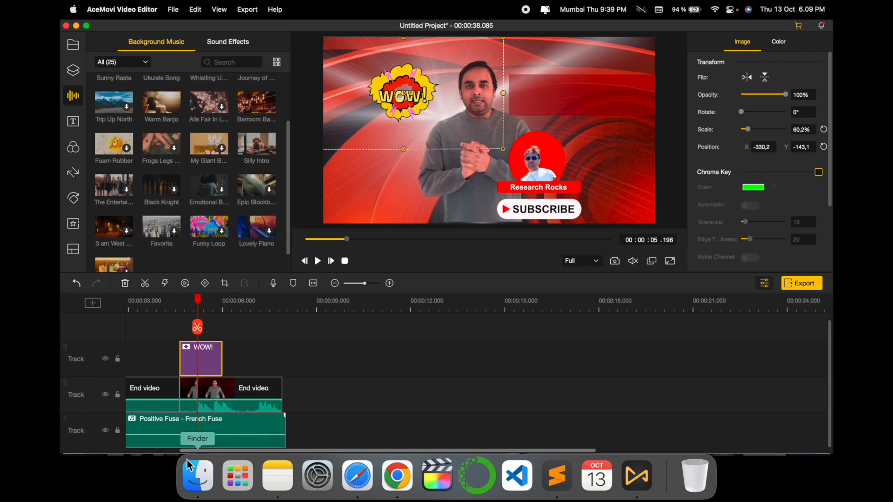
pyautogui.click(158, 428)
pyautogui.moveTo(163, 362); pyautogui.dragTo(188, 363)
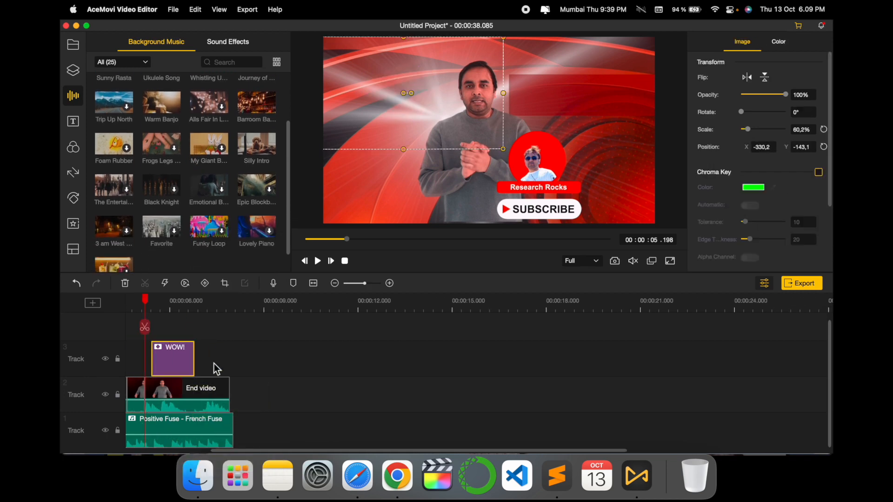
pyautogui.scroll(-1, 202, 204)
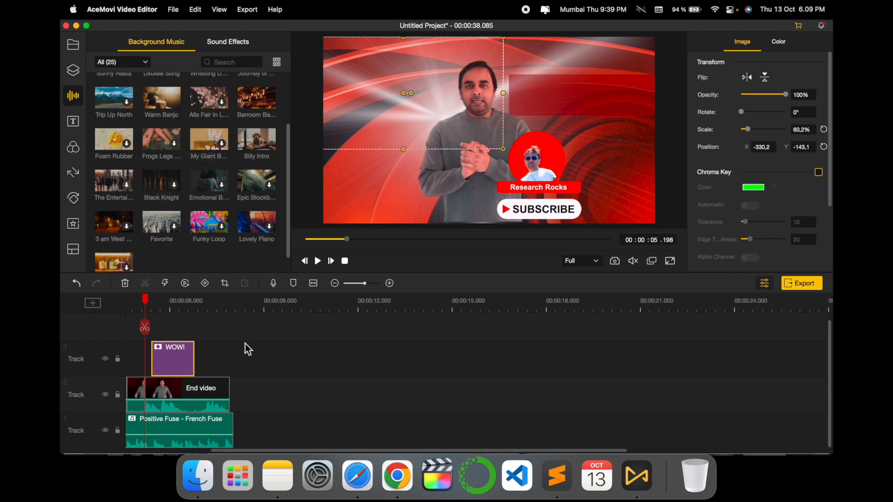
pyautogui.click(221, 359)
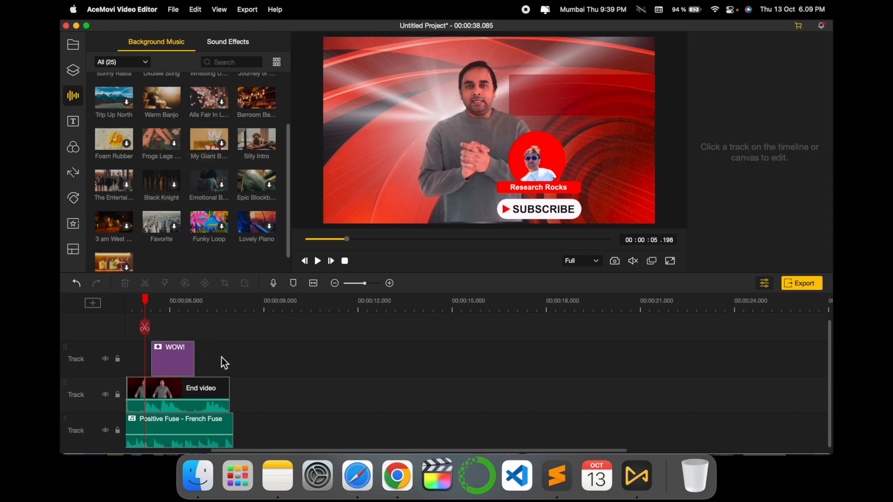
# Add the TikTok Title 5 text template on a new track above the WOW! sticker, starting about 1 second before the playhead.
pyautogui.click(73, 122)
pyautogui.scroll(-5, 218, 253)
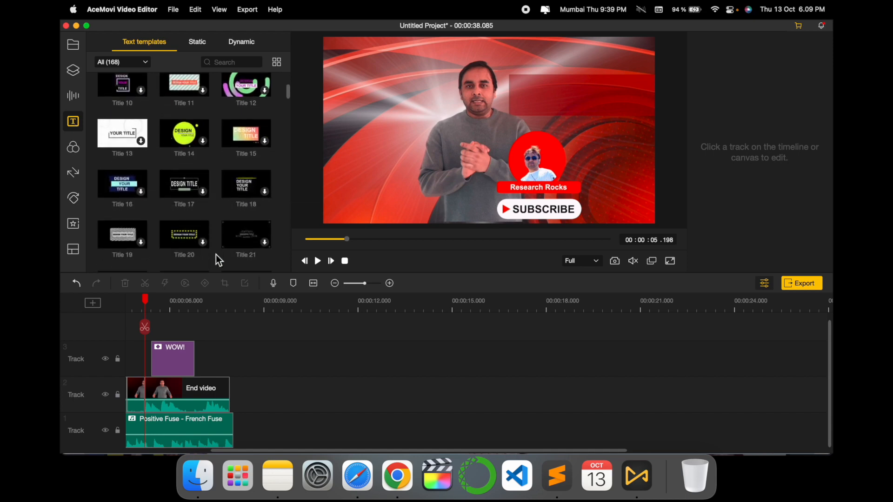
pyautogui.scroll(-3, 219, 255)
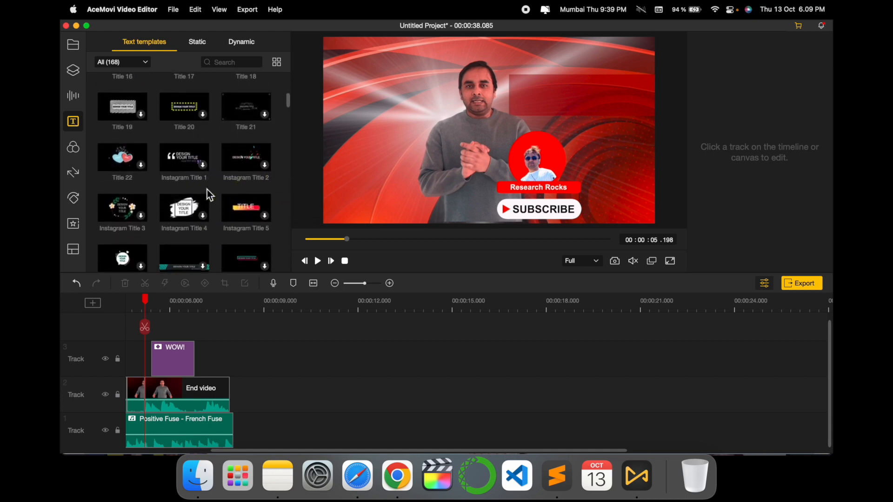
pyautogui.scroll(-3, 208, 188)
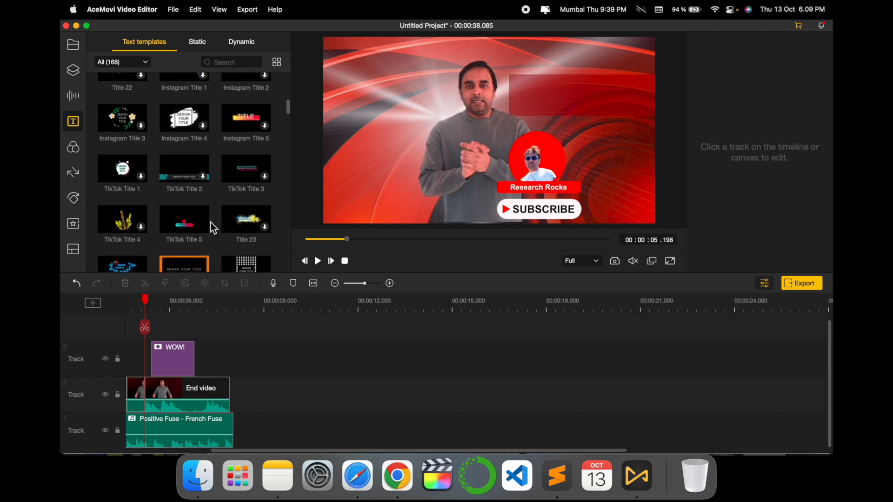
pyautogui.moveTo(192, 222); pyautogui.dragTo(138, 331)
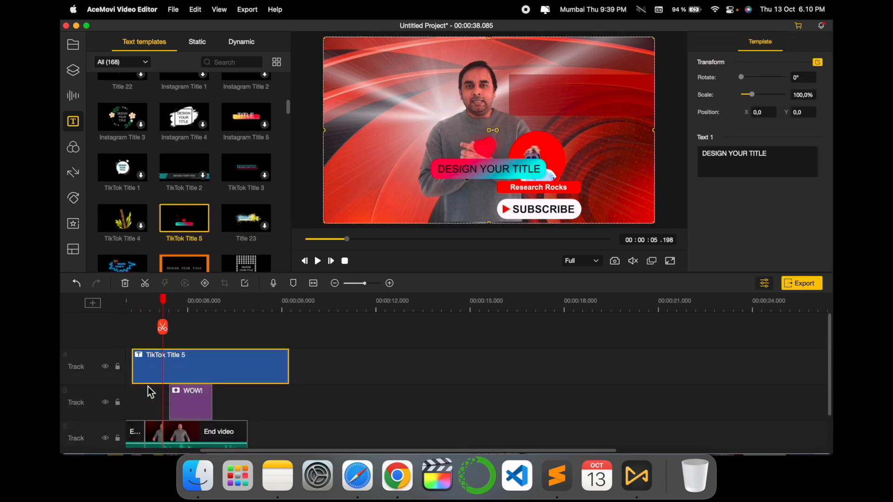
pyautogui.click(149, 392)
# Play back the title animation from near the start of the TikTok Title 5 clip.
pyautogui.moveTo(171, 305); pyautogui.dragTo(138, 302)
pyautogui.click(318, 260)
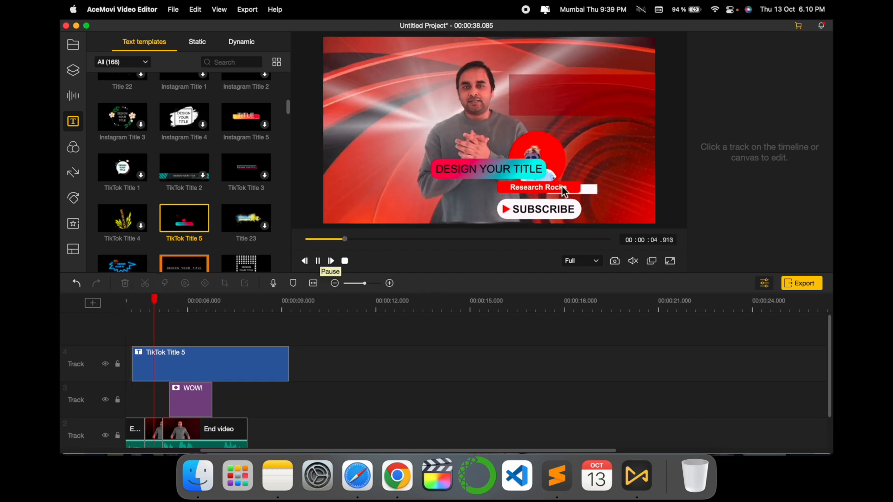
pyautogui.click(321, 264)
# Move the TikTok Title 5 title to about X -290.3, Y 27.6 and change its text to "Research Rocks".
pyautogui.click(229, 372)
pyautogui.moveTo(434, 167); pyautogui.dragTo(368, 174)
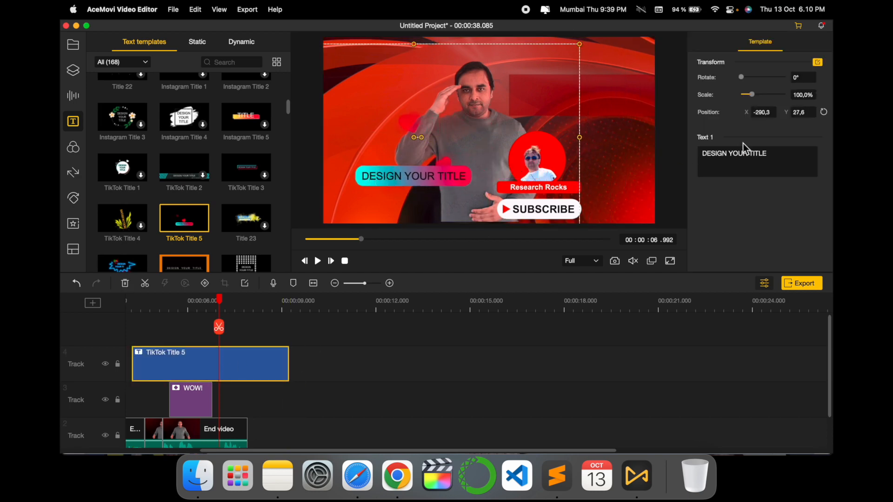
pyautogui.moveTo(772, 153); pyautogui.dragTo(677, 155)
pyautogui.write('Resear')
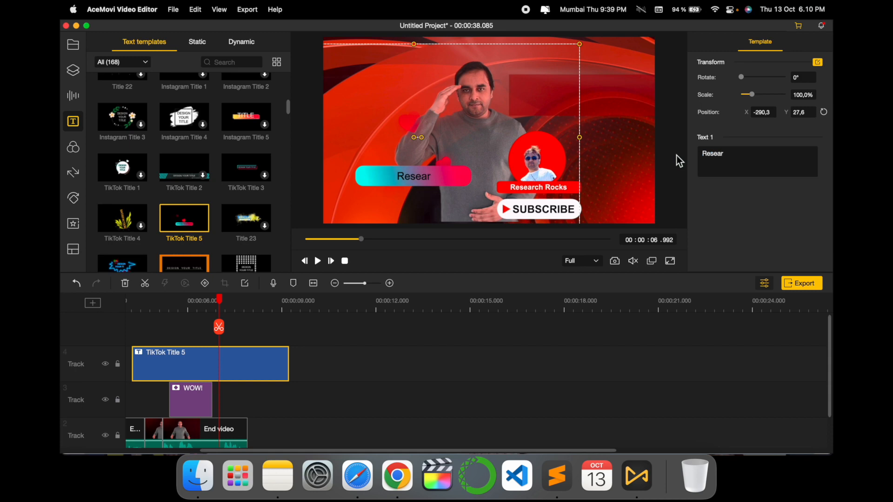
pyautogui.write('ch Rocks')
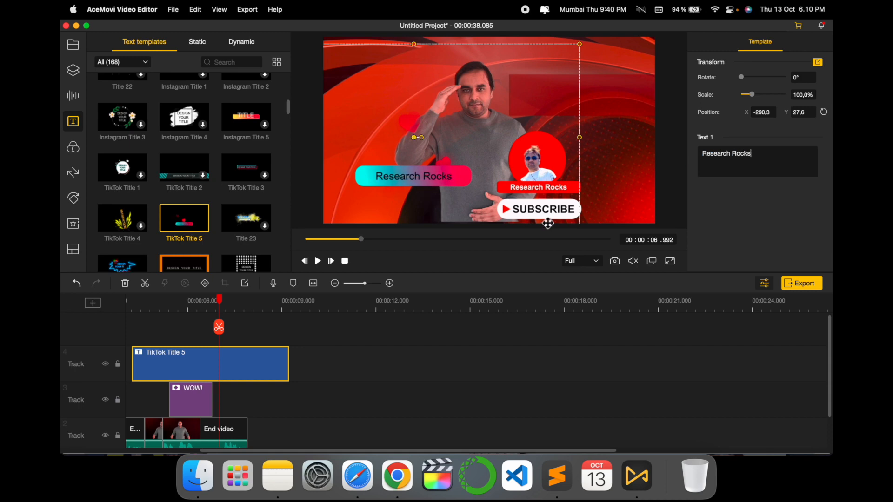
pyautogui.click(135, 331)
# Play back the edited Research Rocks title from near its start on the timeline.
pyautogui.moveTo(220, 300); pyautogui.dragTo(133, 300)
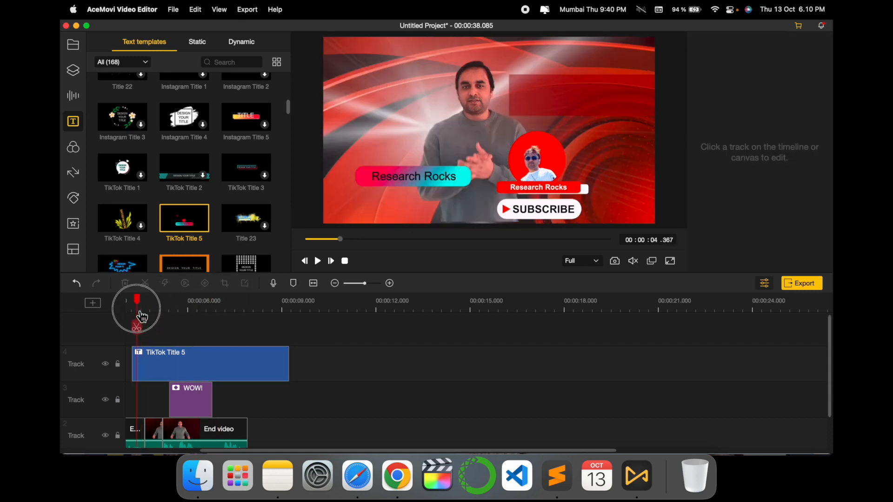
pyautogui.click(318, 261)
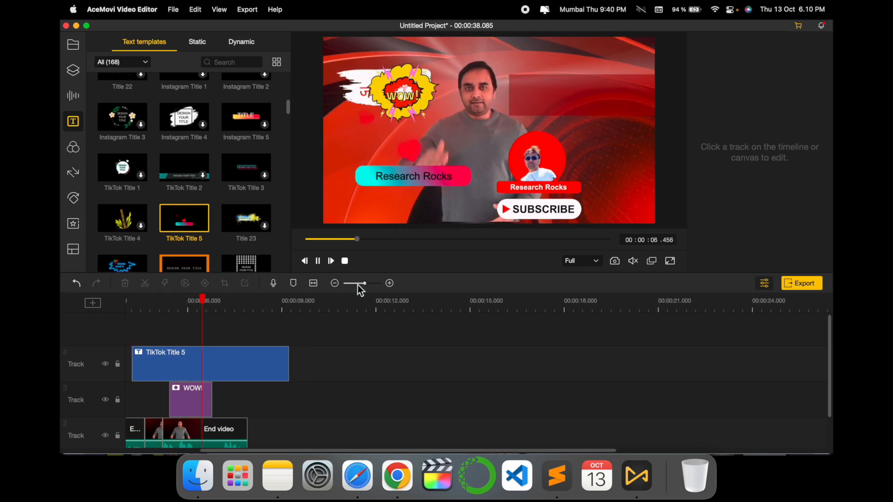
pyautogui.click(319, 262)
pyautogui.scroll(-2, 210, 207)
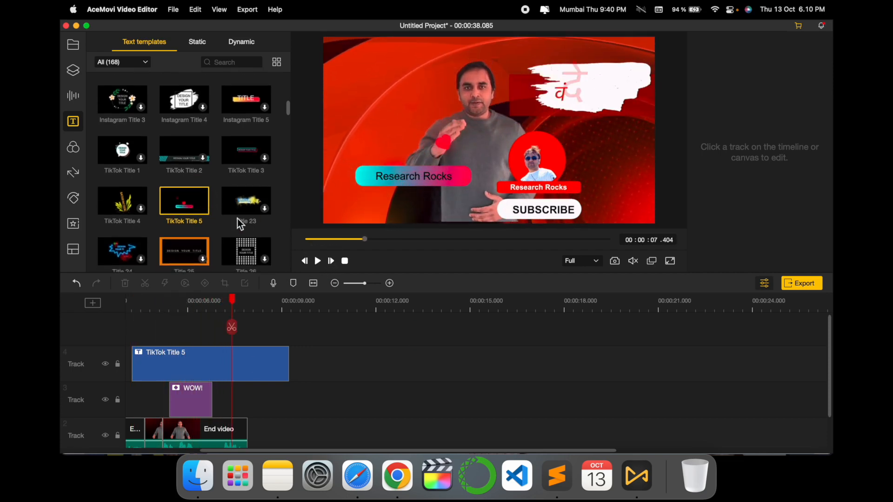
# Try the Autumn, Retro and Romantic filters in turn at 00:00:04.774, deleting each one from the timeline.
pyautogui.click(79, 147)
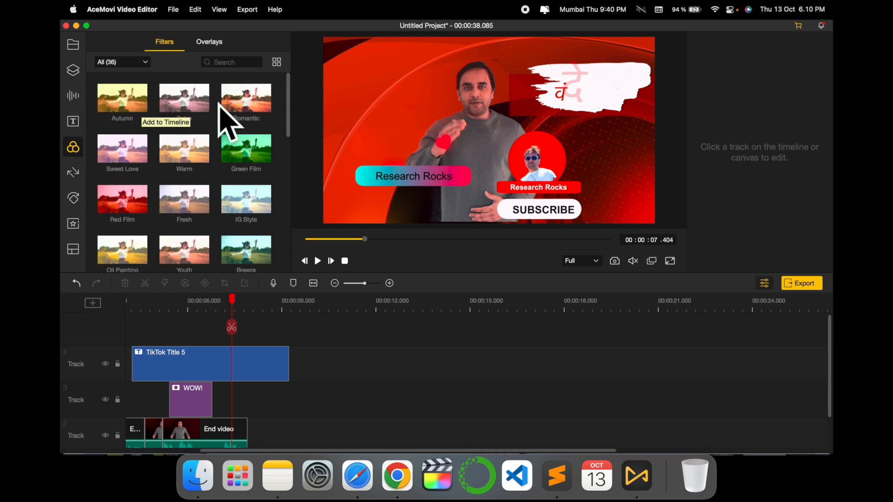
pyautogui.moveTo(232, 302); pyautogui.dragTo(150, 307)
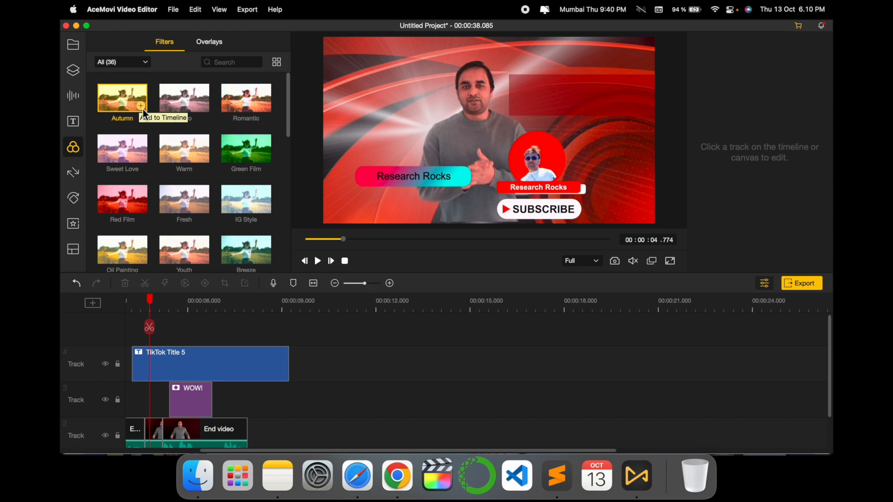
pyautogui.click(144, 111)
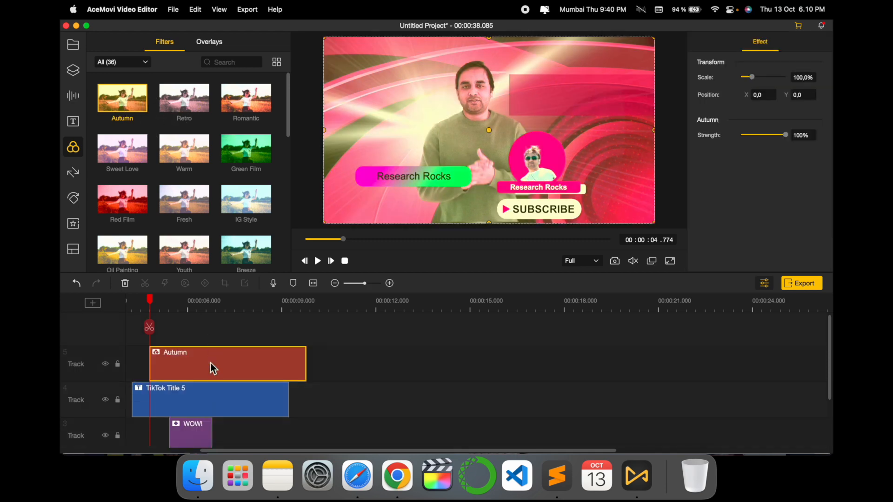
pyautogui.click(123, 288)
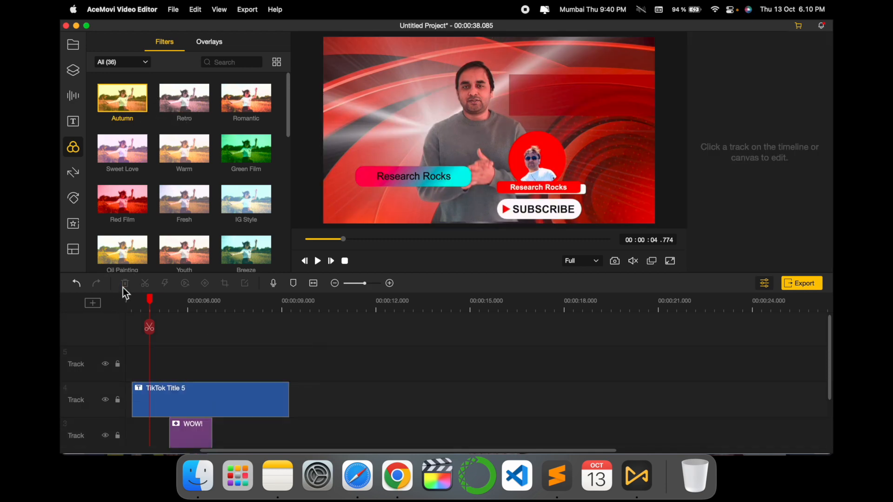
pyautogui.click(203, 107)
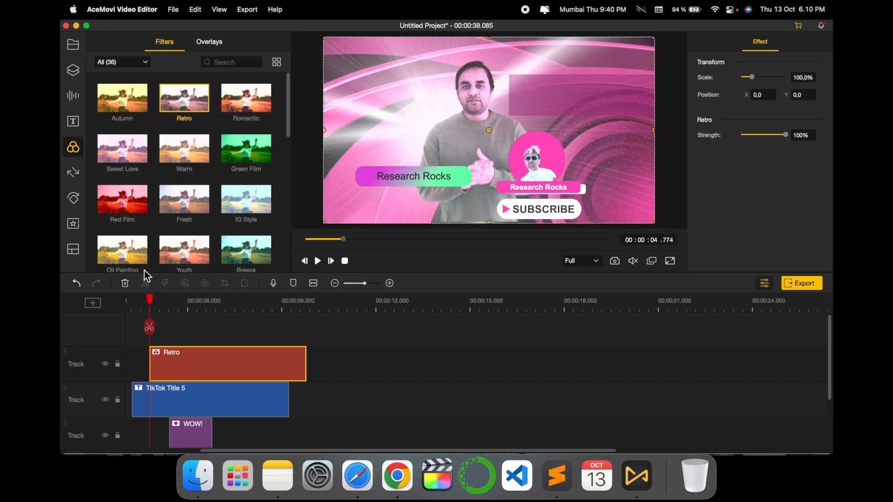
pyautogui.click(125, 283)
pyautogui.click(262, 107)
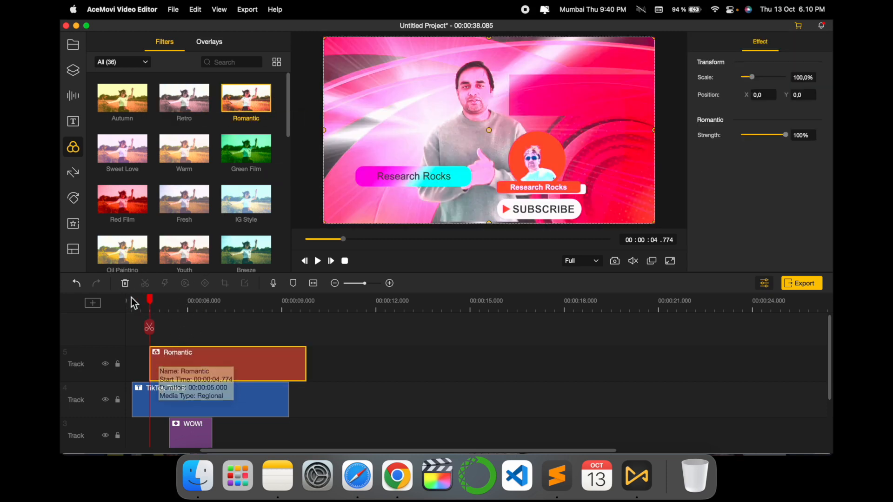
pyautogui.click(126, 284)
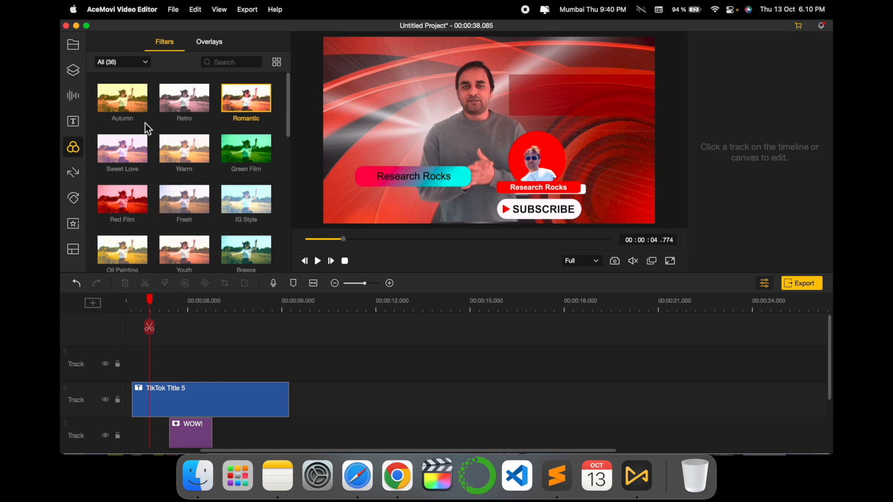
# Browse the remaining filters and the overlays for available effects.
pyautogui.scroll(-2, 205, 193)
pyautogui.scroll(-8, 206, 193)
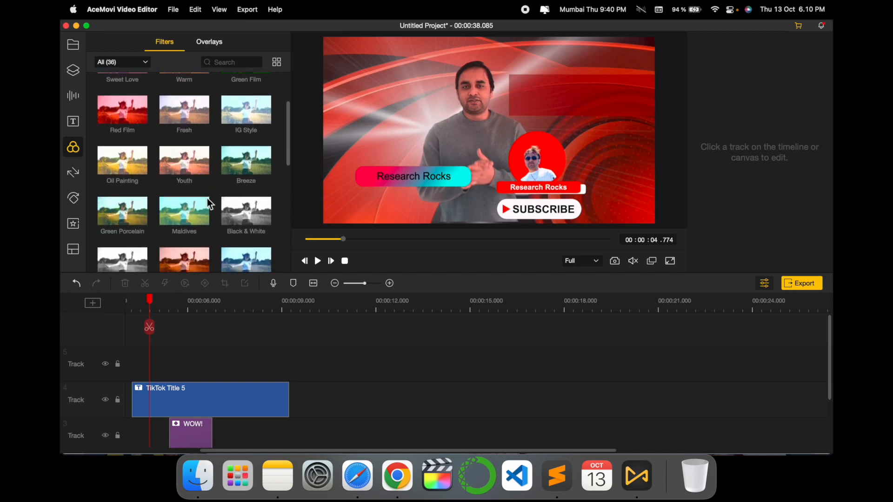
pyautogui.scroll(-5, 208, 198)
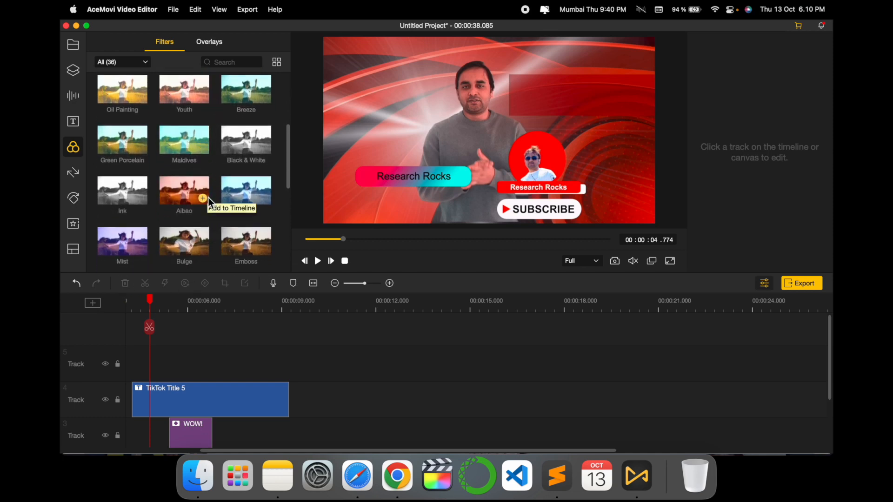
pyautogui.click(208, 47)
pyautogui.click(175, 46)
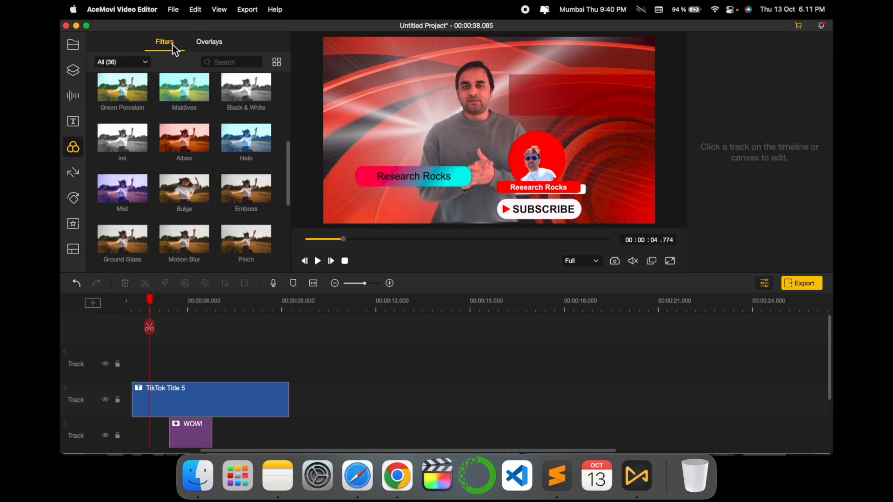
# Add the Cross Split transition to the short End video segment between the cuts at 00:00:04.627 and 00:00:05.198.
pyautogui.click(73, 174)
pyautogui.scroll(-2, 210, 154)
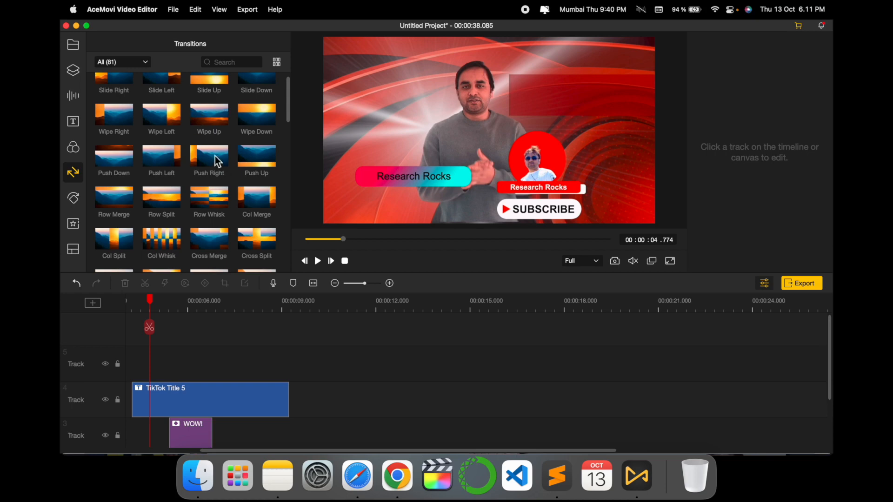
pyautogui.scroll(-2, 207, 119)
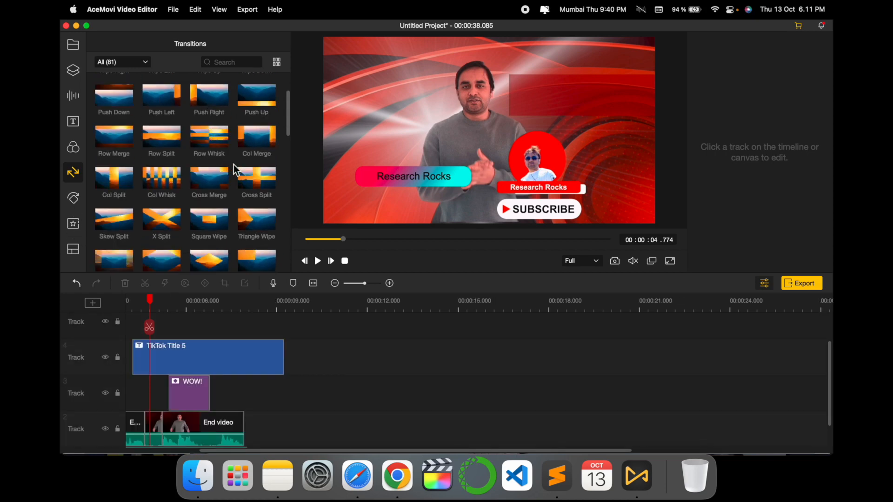
pyautogui.moveTo(260, 175); pyautogui.dragTo(155, 415)
pyautogui.click(136, 387)
# Play back the Cross Split transition from 00:00:04.045 and view the Split Screen templates.
pyautogui.moveTo(149, 306); pyautogui.dragTo(128, 304)
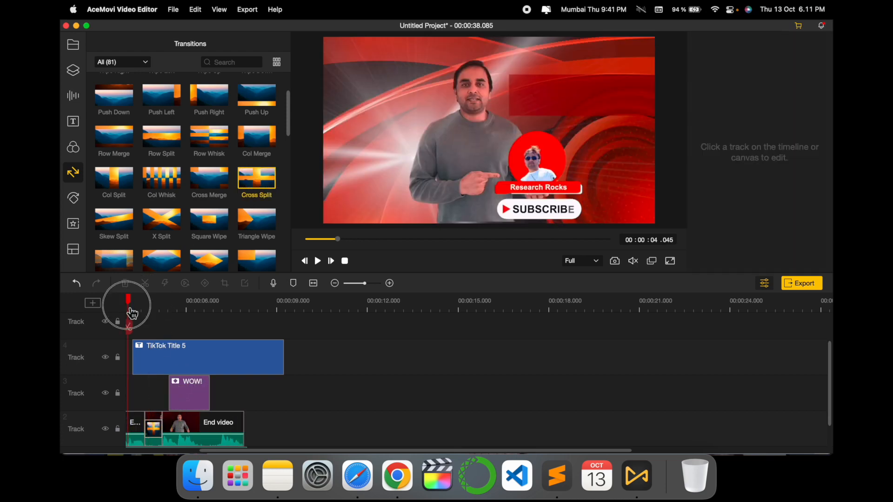
pyautogui.click(318, 261)
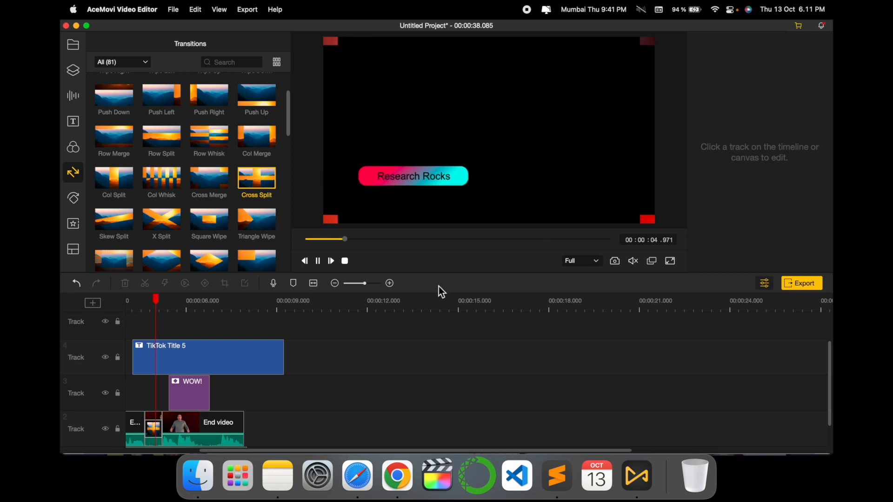
pyautogui.click(319, 261)
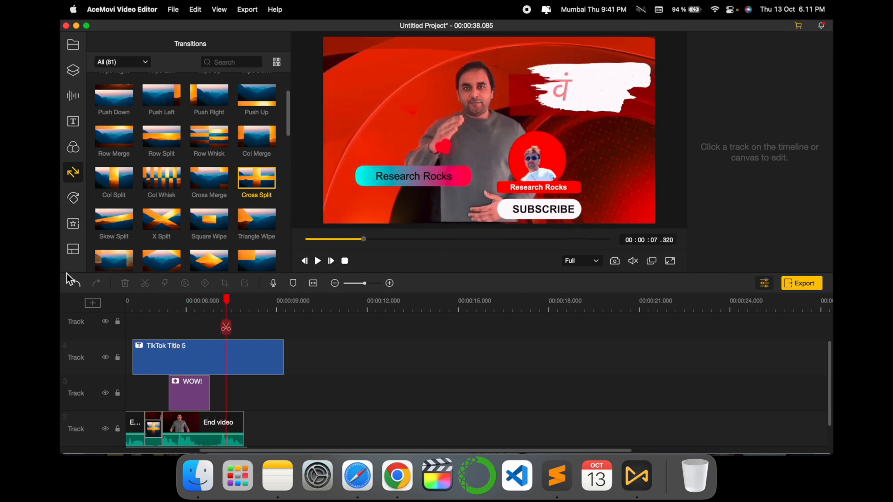
pyautogui.click(73, 250)
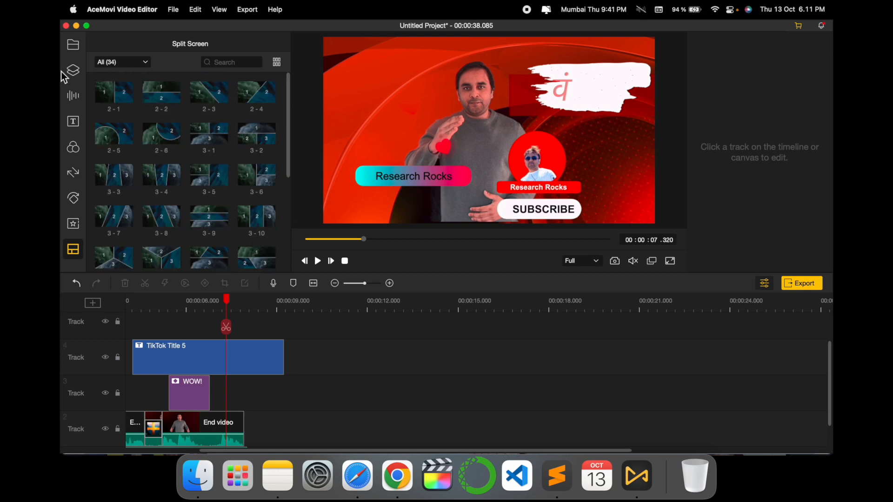
pyautogui.click(79, 50)
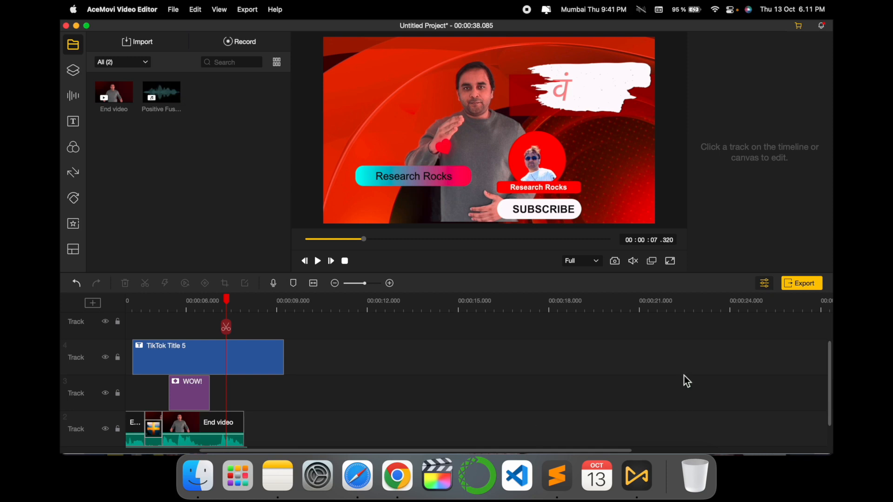
# Shorten the TikTok Title 5 clip to about 3.7 seconds so it ends together with the End video clip.
pyautogui.scroll(-2, 345, 385)
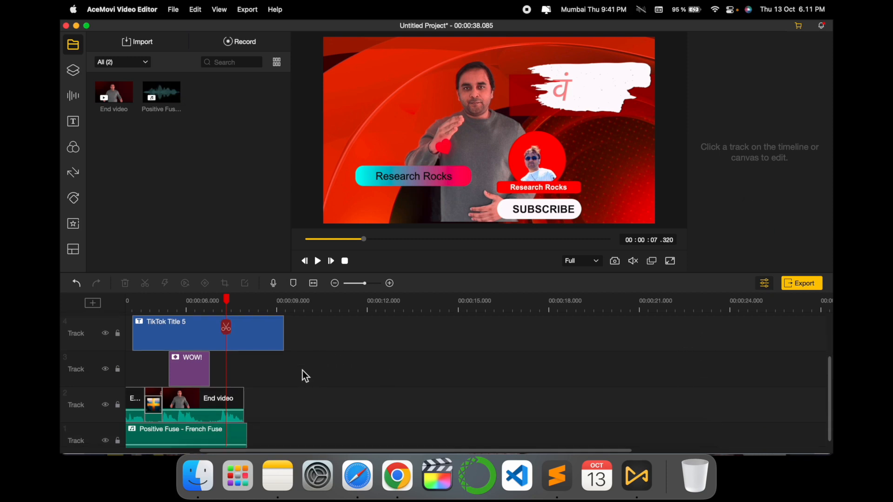
pyautogui.moveTo(283, 339); pyautogui.dragTo(241, 339)
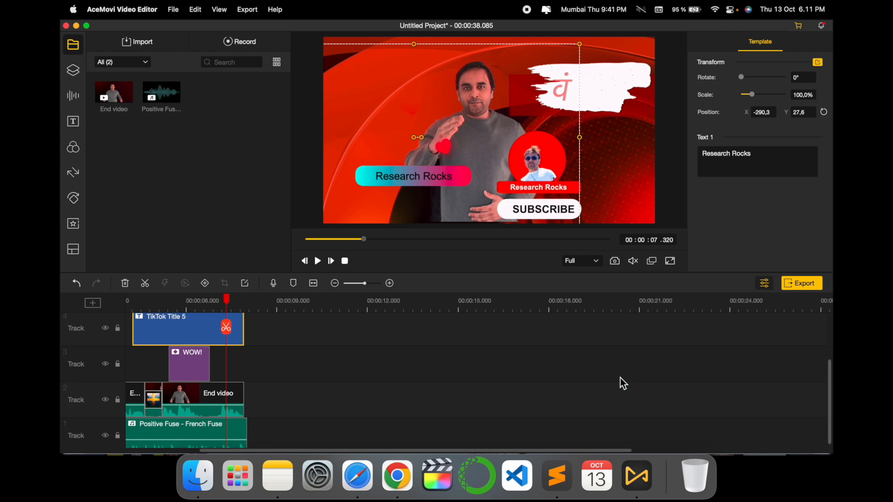
pyautogui.click(222, 367)
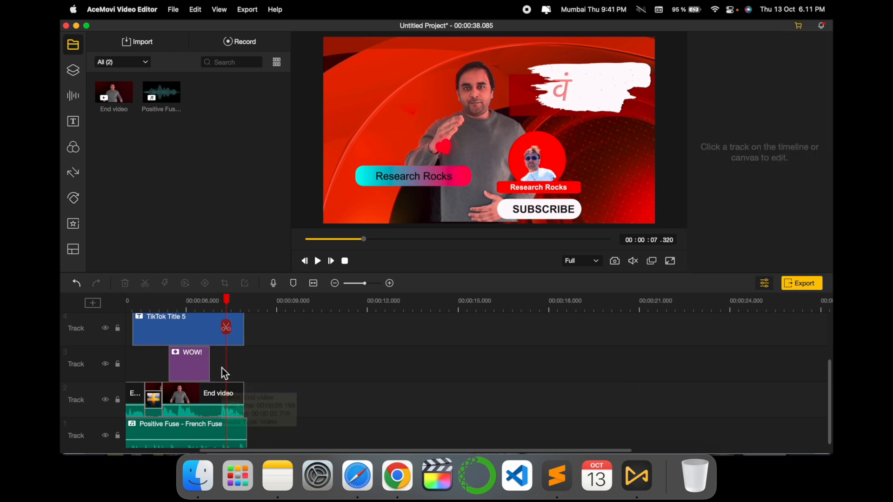
# Open the video export options and look through the available output formats.
pyautogui.click(808, 283)
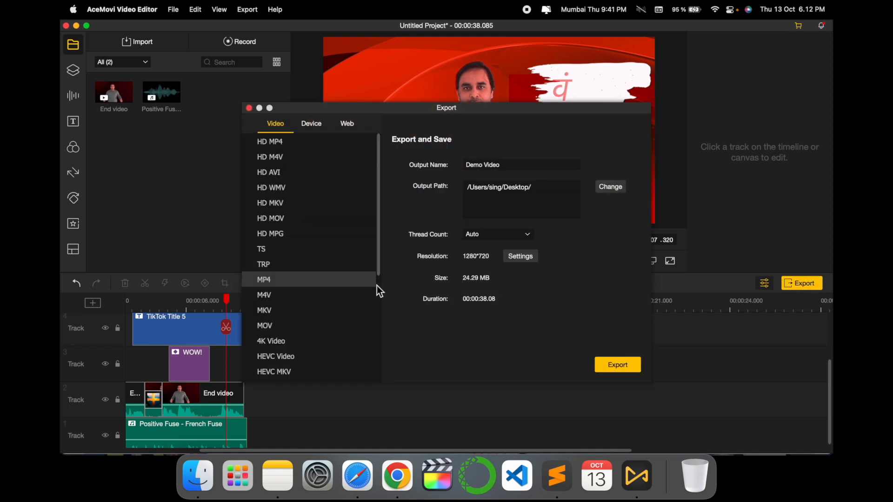
pyautogui.scroll(-5, 316, 284)
pyautogui.scroll(4, 302, 291)
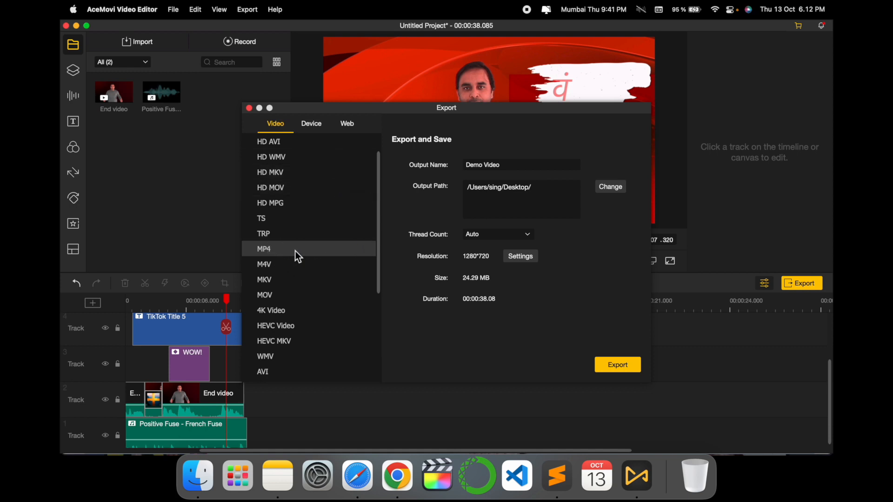
# Set the export output name to Demo_Video and view the quality settings without changing them.
pyautogui.moveTo(555, 192); pyautogui.dragTo(459, 191)
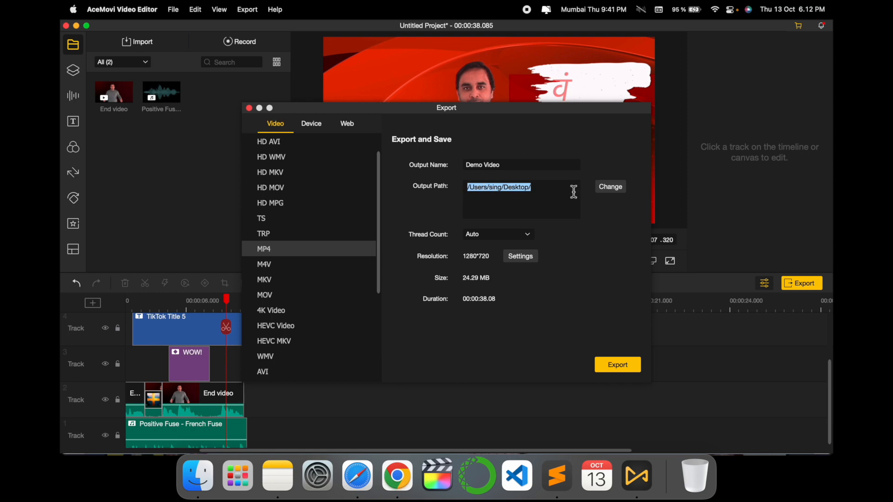
pyautogui.moveTo(529, 172); pyautogui.dragTo(453, 167)
pyautogui.write('Demo_Video')
pyautogui.click(530, 261)
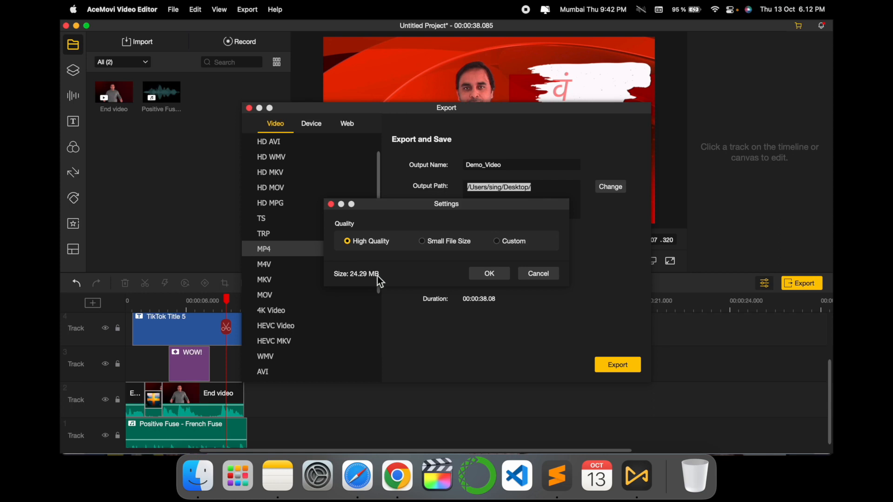
pyautogui.click(535, 276)
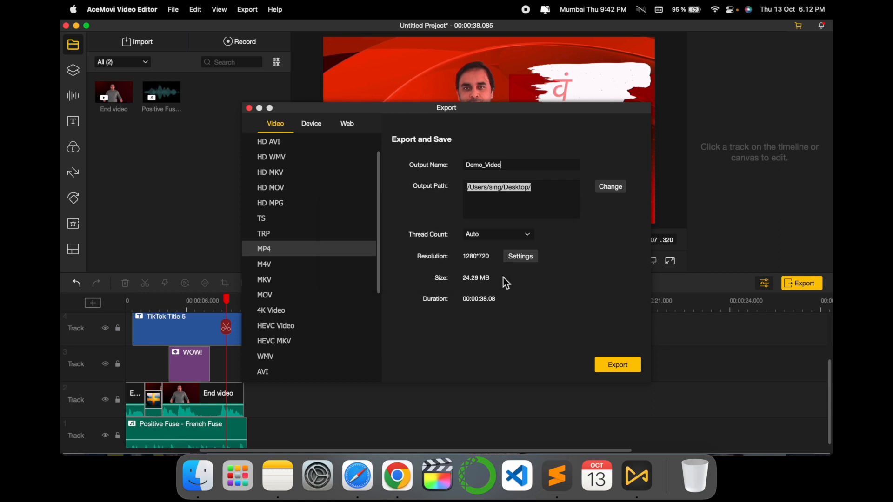
# Export the project as the MP4 file Demo_Video to the Desktop and show the exported file in its folder.
pyautogui.click(612, 367)
pyautogui.click(379, 246)
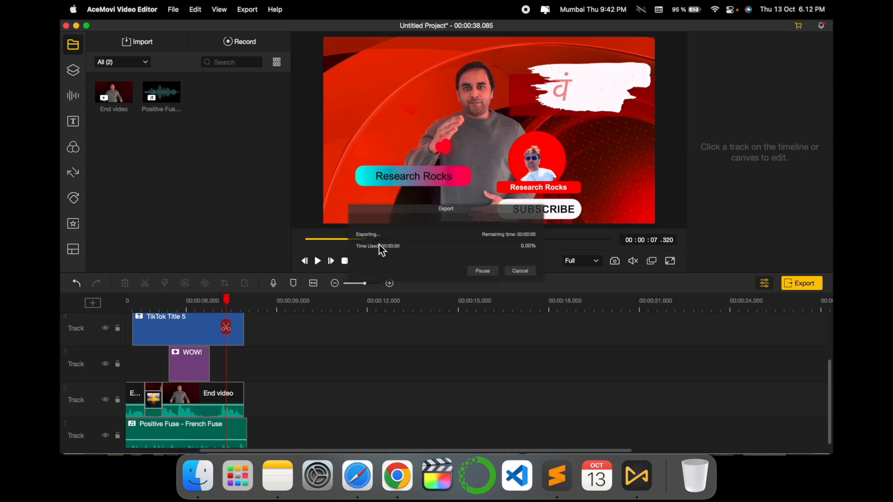
pyautogui.moveTo(478, 204); pyautogui.dragTo(467, 99)
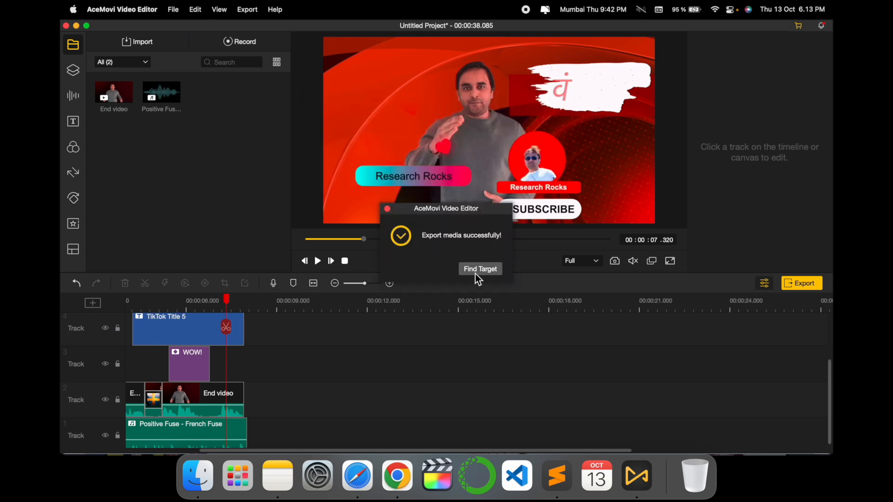
pyautogui.click(476, 272)
pyautogui.moveTo(496, 88); pyautogui.dragTo(390, 88)
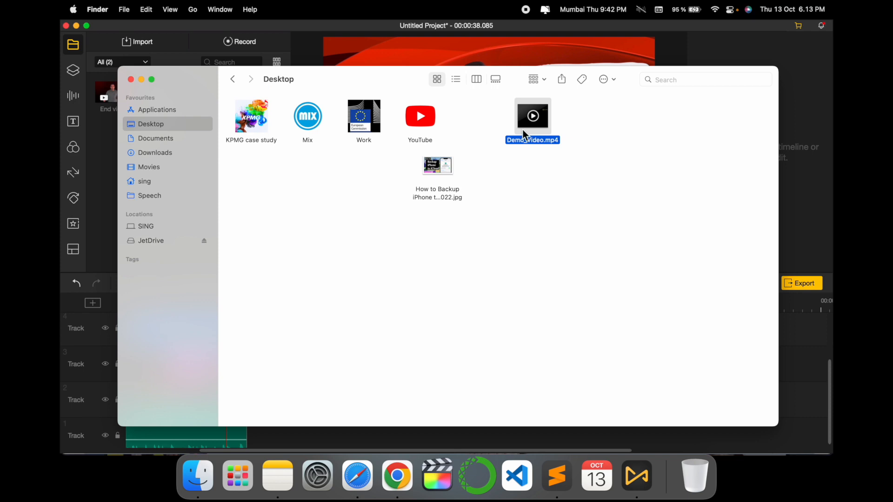
# Play Demo_Video.mp4 in QuickTime Player in an enlarged window, pause and close it, and return to AceMovi Video Editor.
pyautogui.doubleClick(523, 127)
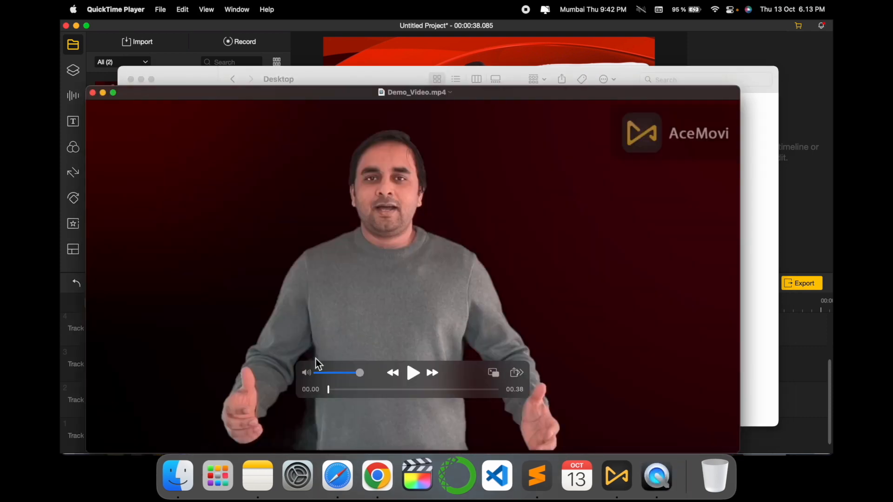
pyautogui.click(411, 375)
pyautogui.moveTo(316, 92); pyautogui.dragTo(317, 36)
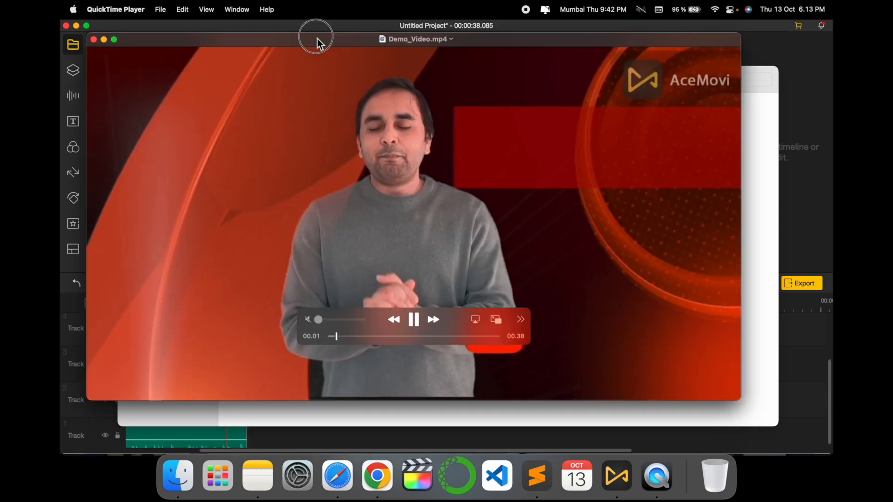
pyautogui.doubleClick(316, 35)
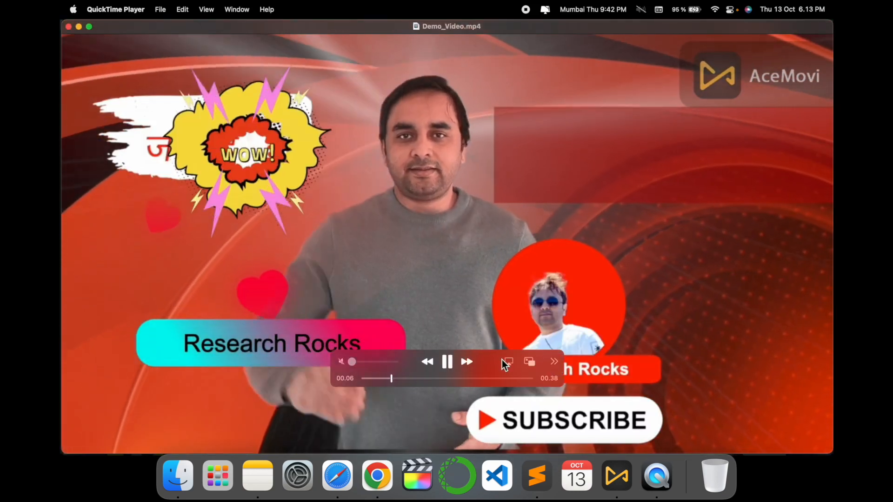
pyautogui.click(447, 362)
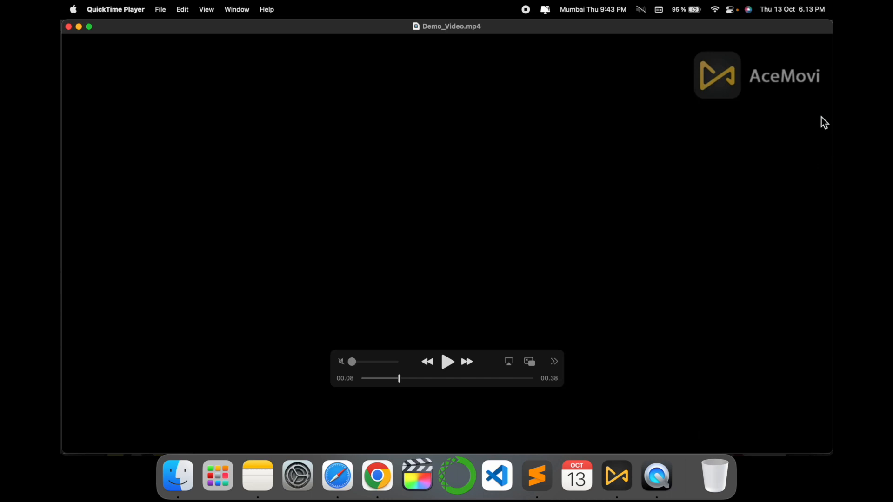
pyautogui.click(68, 26)
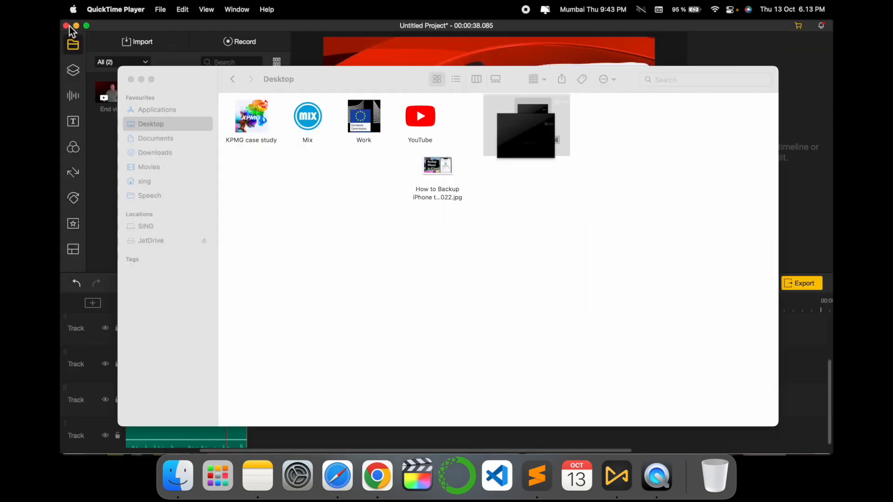
pyautogui.click(108, 265)
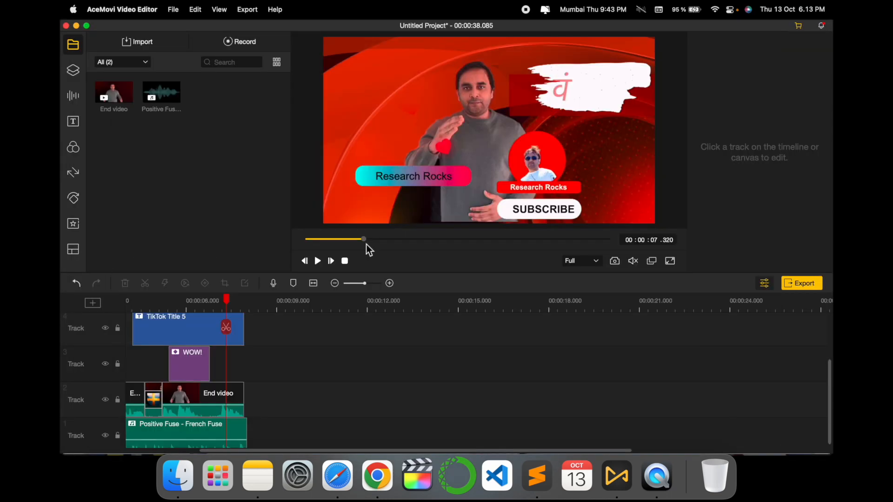
# Open the AceMovi purchase page in Chrome, close the older duplicate tab, and view the Windows and Mac plans.
pyautogui.click(798, 27)
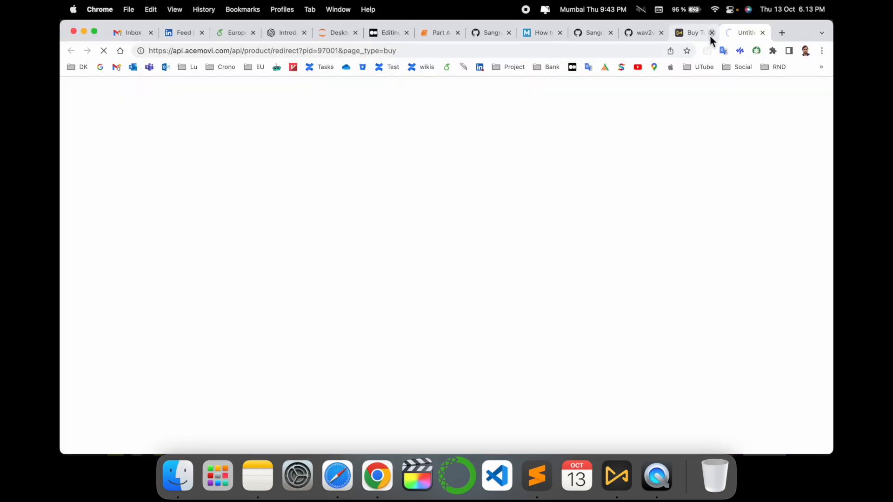
pyautogui.click(711, 34)
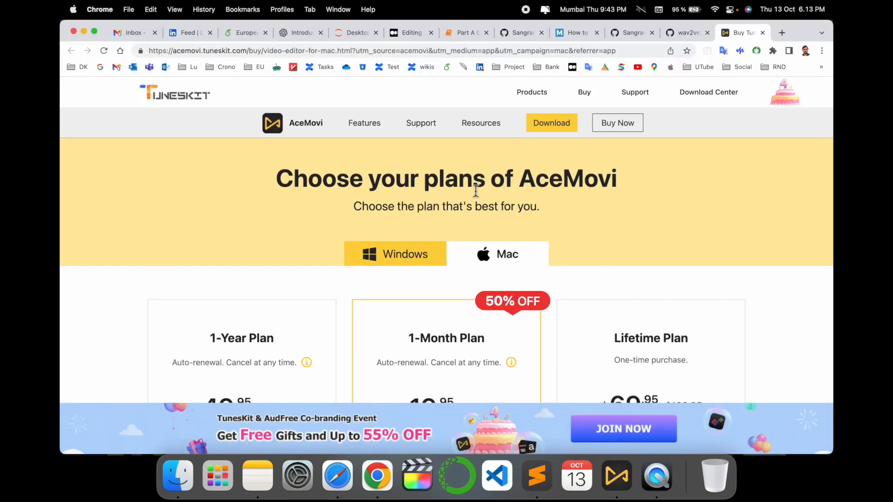
pyautogui.scroll(-2, 530, 191)
pyautogui.scroll(-2, 396, 174)
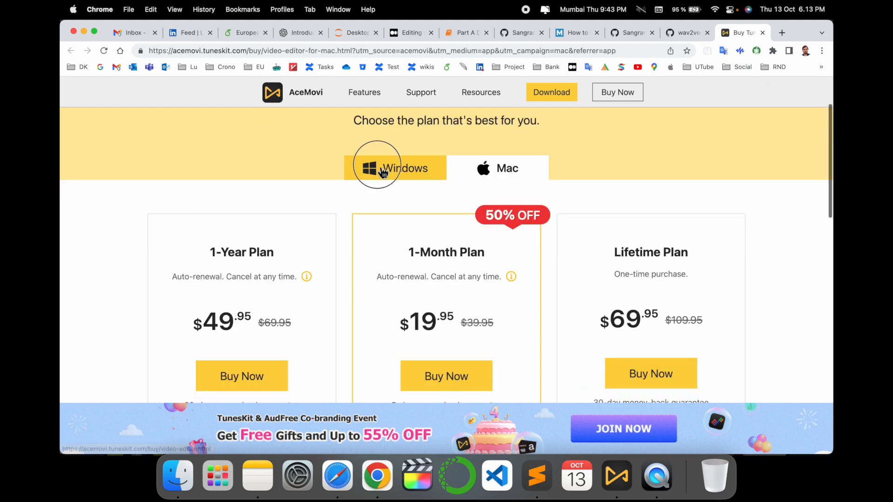
pyautogui.click(375, 168)
pyautogui.click(513, 253)
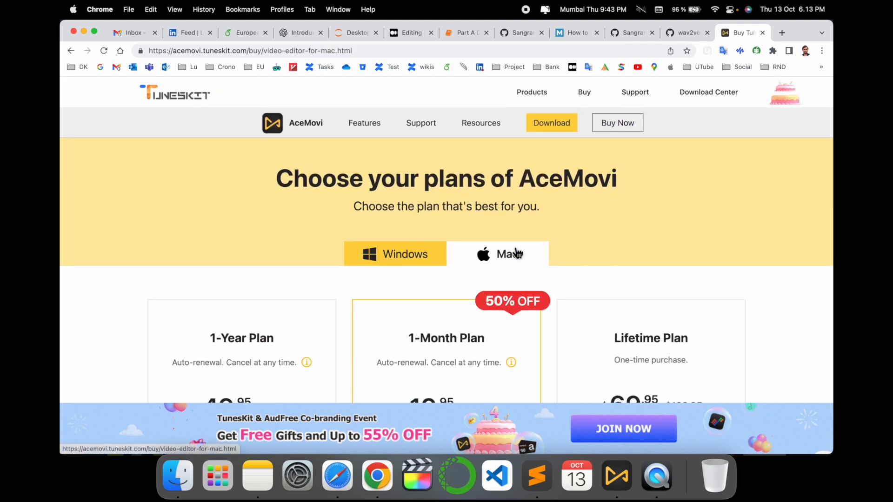
pyautogui.scroll(-3, 514, 253)
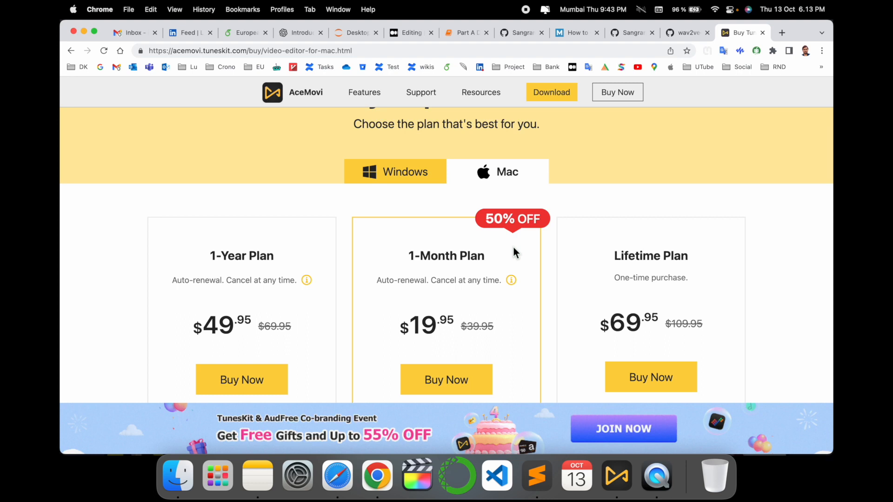
# Examine the prices and terms of the 1-Year, 1-Month and Lifetime plans for Mac and view the Frequently Asked Questions.
pyautogui.moveTo(210, 256); pyautogui.dragTo(281, 257)
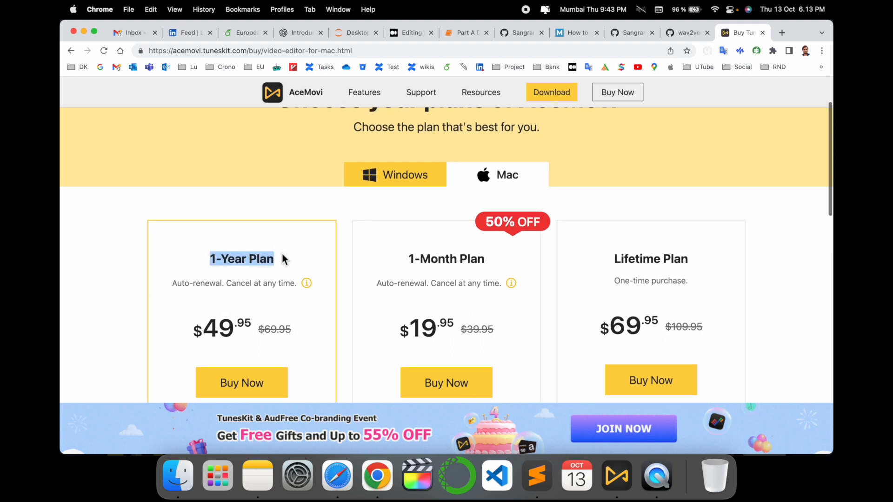
pyautogui.scroll(-3, 281, 256)
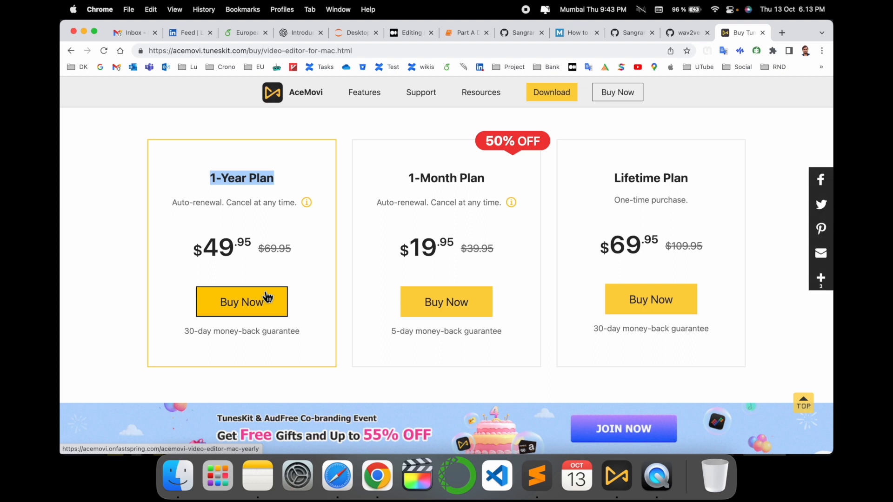
pyautogui.moveTo(409, 179); pyautogui.dragTo(434, 249)
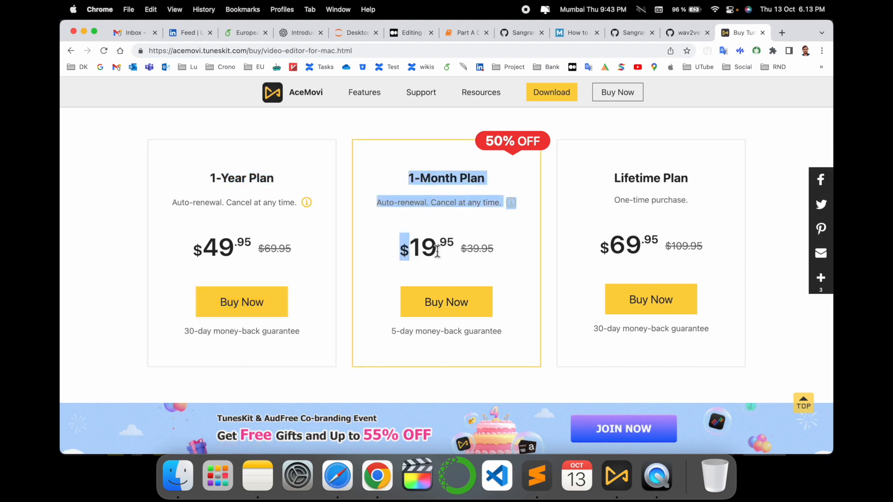
pyautogui.moveTo(613, 179); pyautogui.dragTo(701, 181)
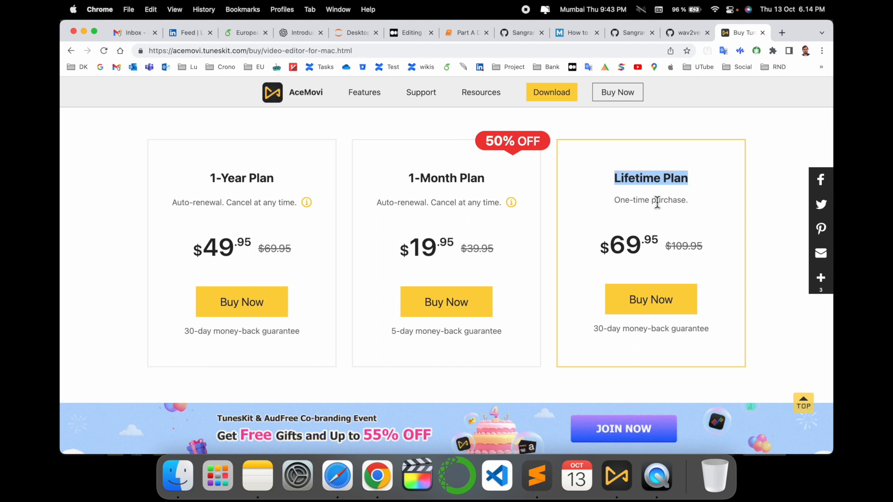
pyautogui.click(623, 202)
pyautogui.moveTo(693, 208); pyautogui.dragTo(618, 181)
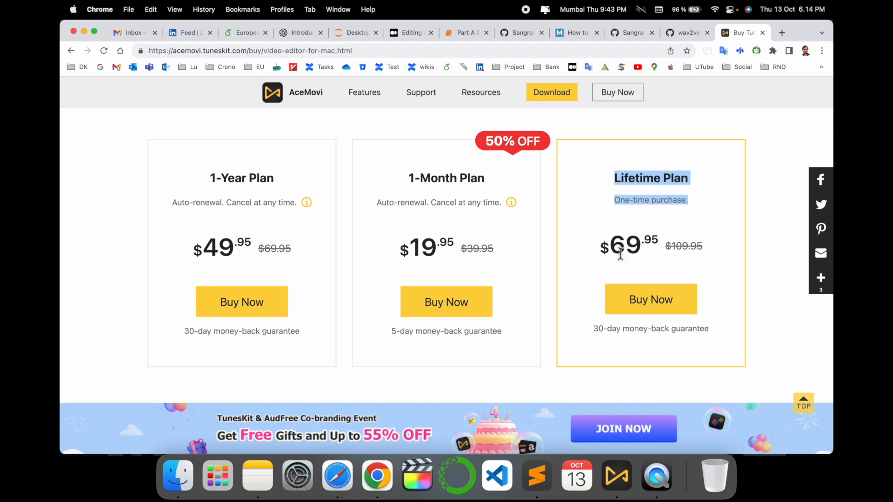
pyautogui.scroll(-10, 552, 268)
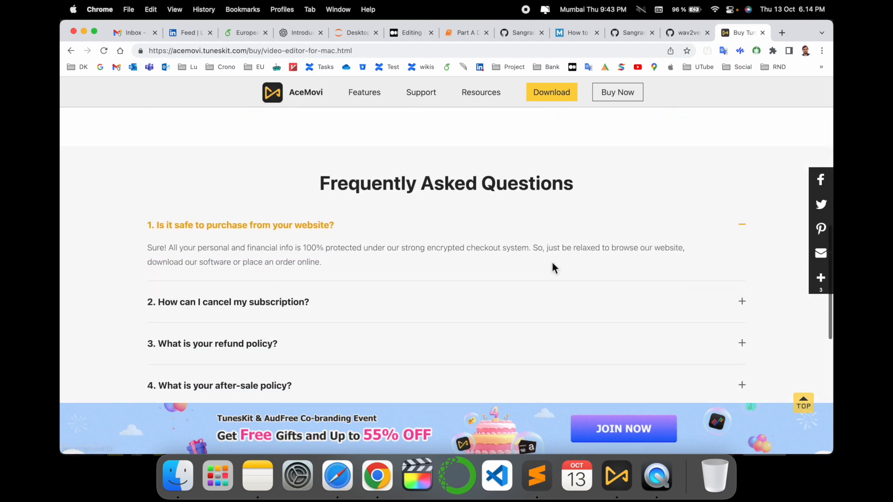
pyautogui.scroll(15, 552, 268)
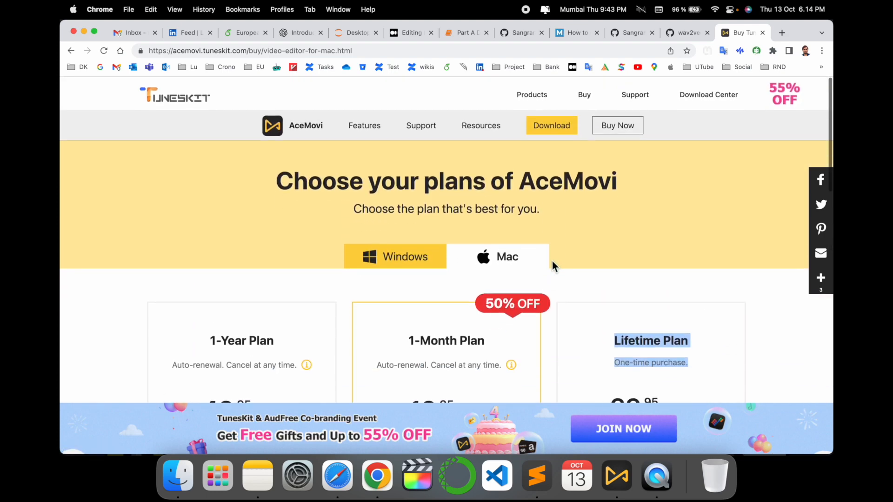